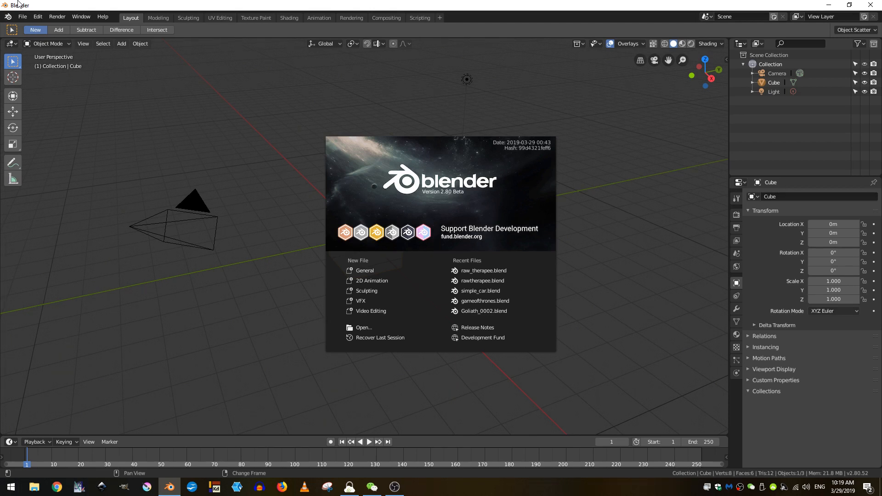
Close the splash screen, then switch the default cube into Edit Mode and back to Object Mode
left_click(187, 223)
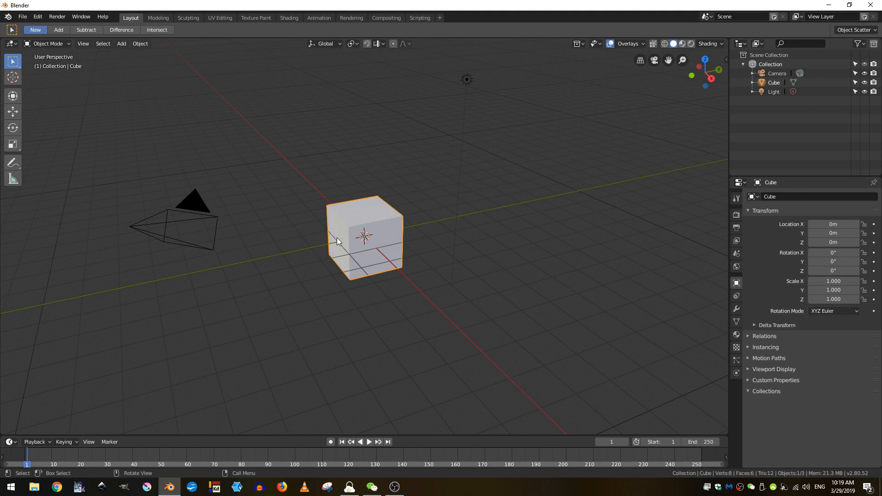
middle_click_drag(319, 229, 360, 230)
key("Tab")
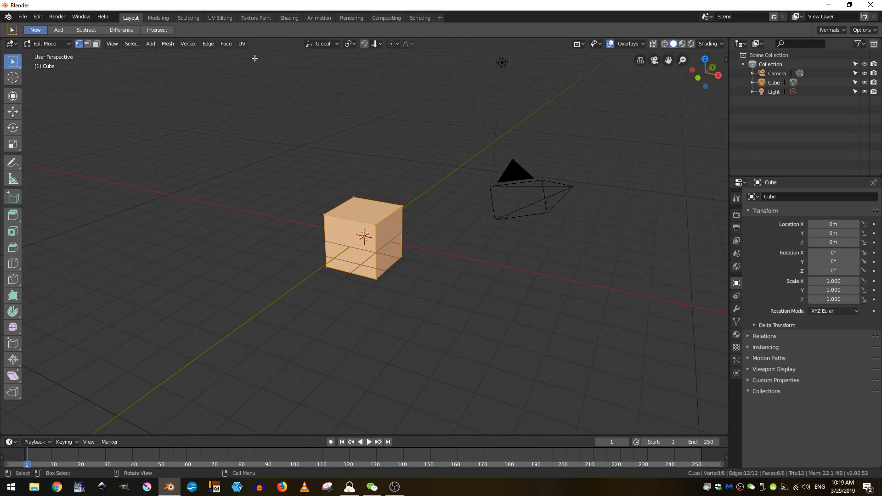
middle_click_drag(434, 292, 344, 221)
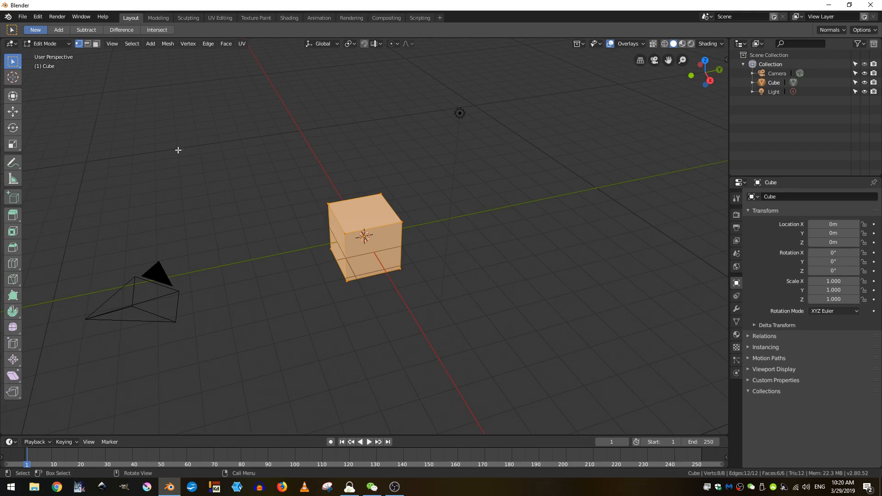
key("Tab")
middle_click_drag(362, 440, 352, 274)
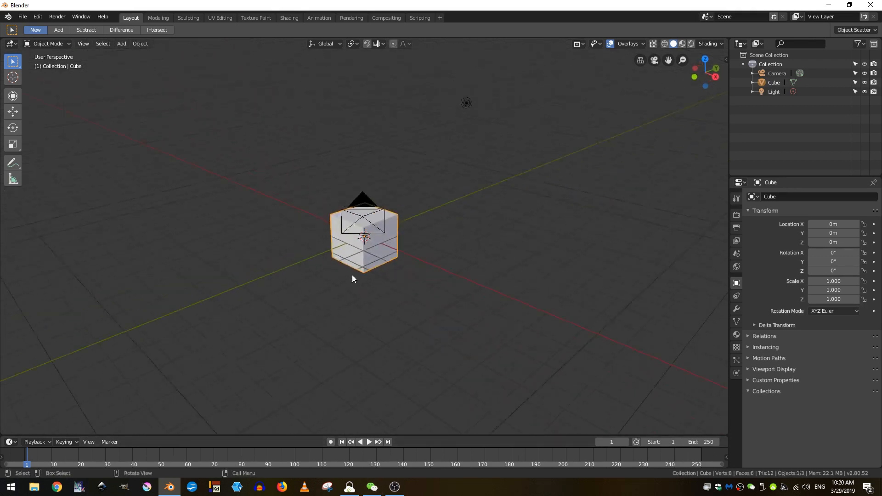
Delete the default light and camera, keeping only the cube in the scene
scroll(354, 274, "down", 3)
middle_click_drag(373, 229, 455, 182)
left_click(425, 183)
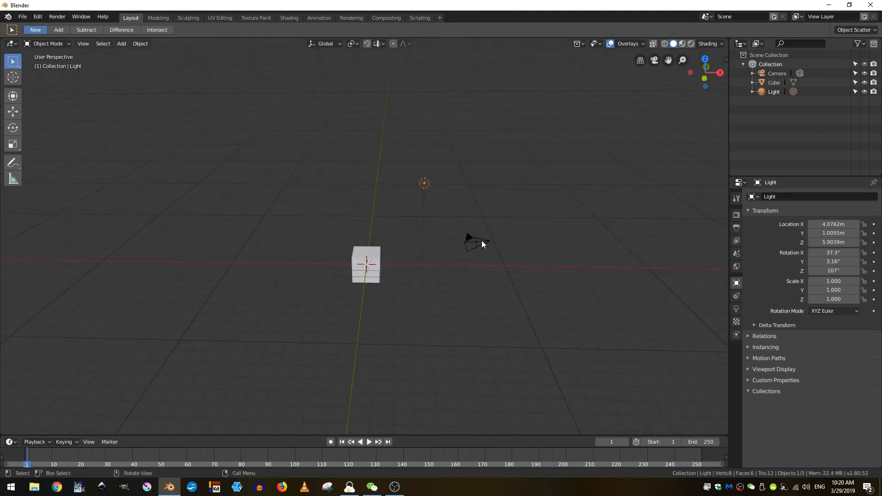
left_click(482, 241)
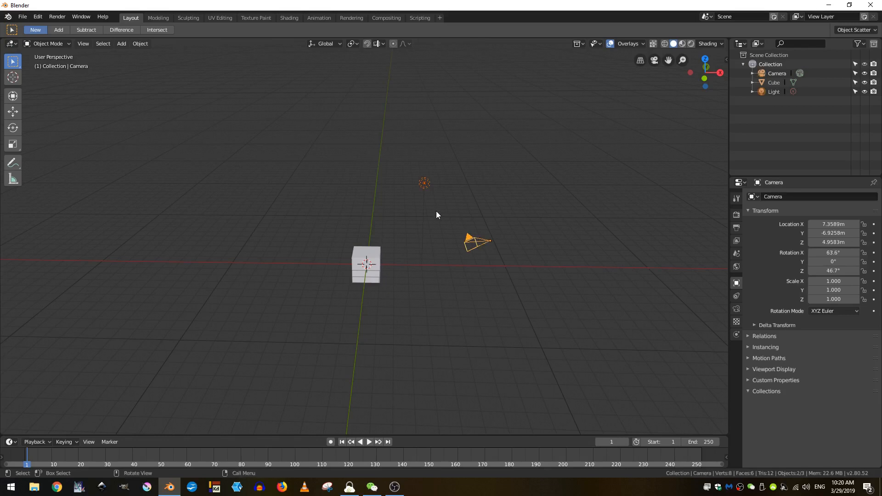
left_click(422, 183, "shift")
key("x")
left_click(481, 240)
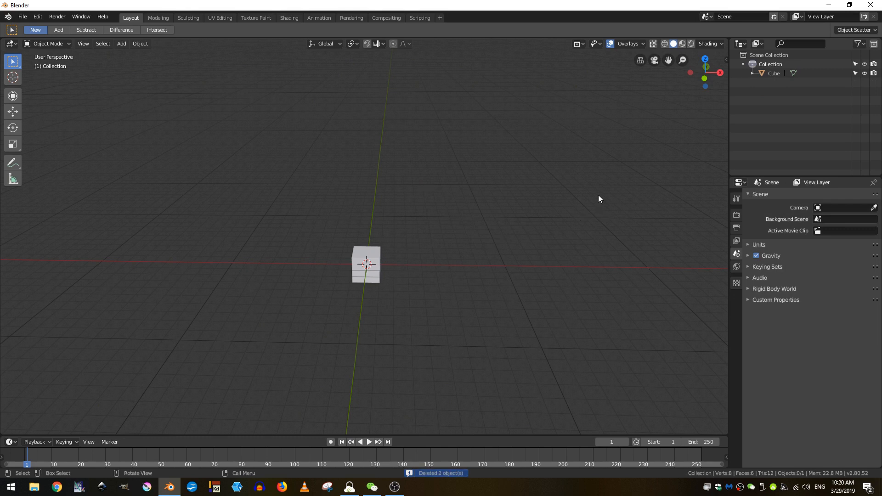
Enable Screencast Keys for the 3D viewport, collapse its settings and hide the sidebar
key("n")
left_click(723, 115)
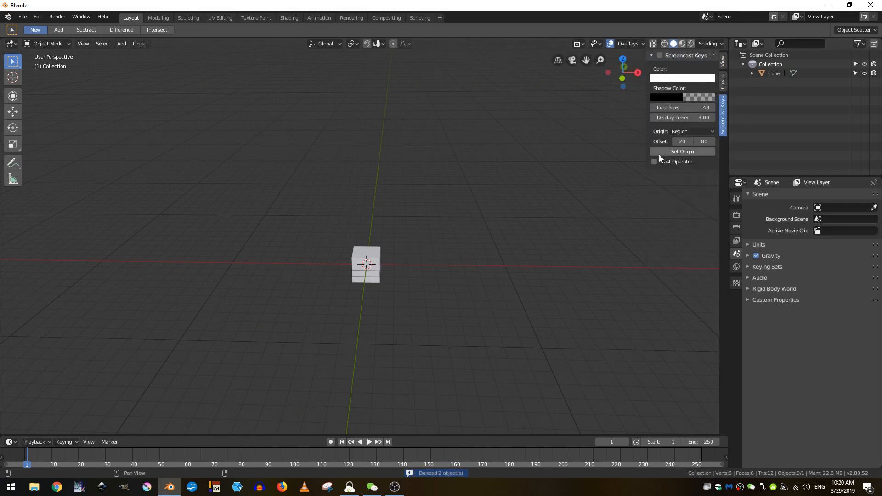
left_click(660, 55)
left_click(652, 55)
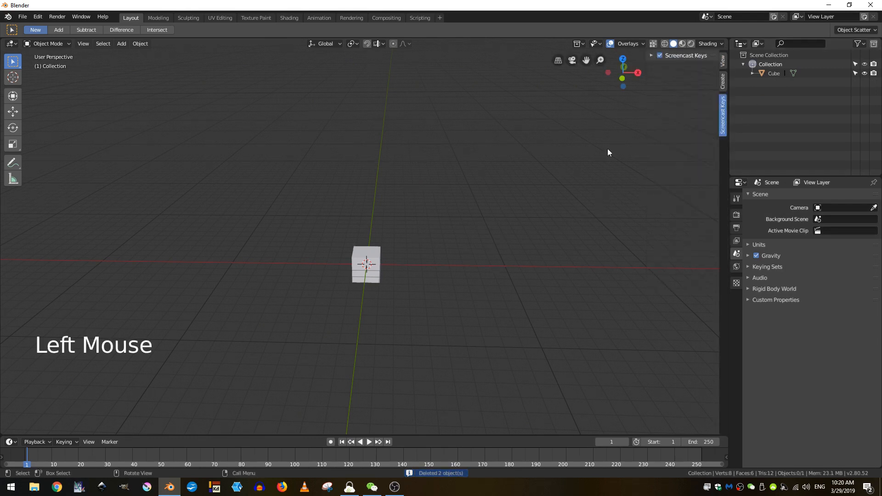
double_click(722, 77)
key("n")
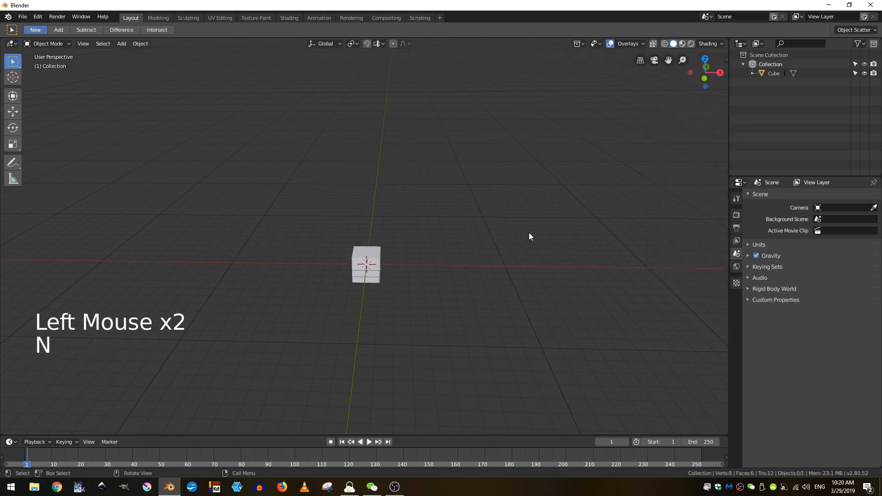
Select the cube as the active object
middle_click_drag(399, 339, 389, 247, "shift")
scroll(434, 323, "up", 3)
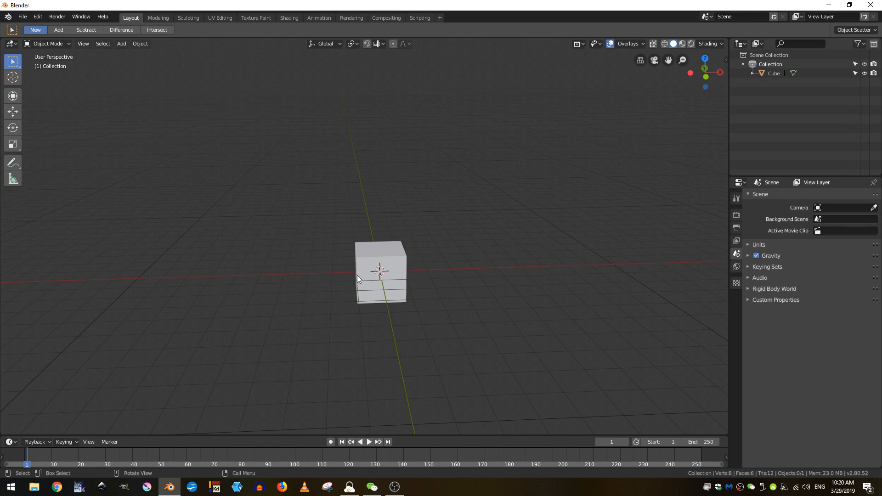
middle_click_drag(357, 274, 379, 211)
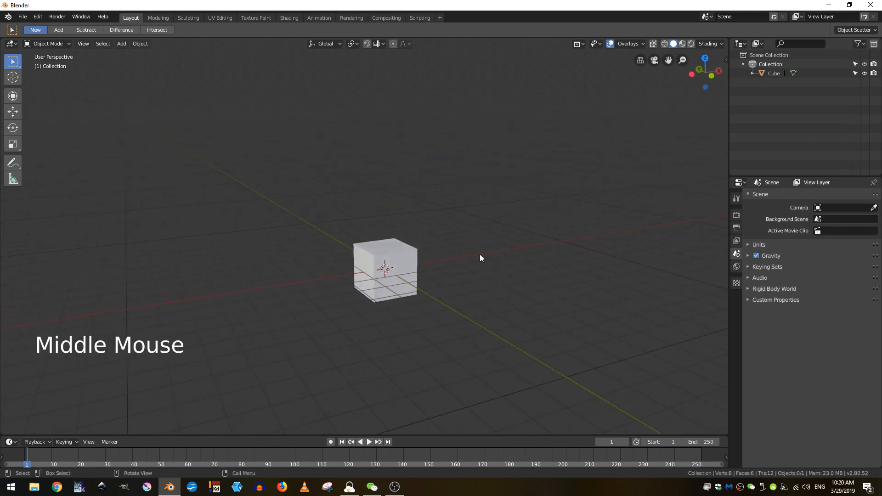
left_click_drag(452, 225, 377, 275)
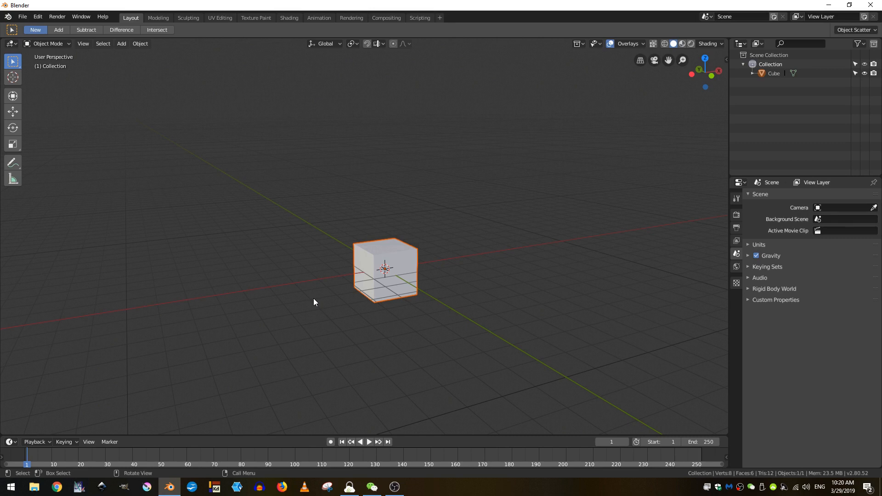
middle_click_drag(438, 274, 296, 449, "shift")
left_click(396, 297)
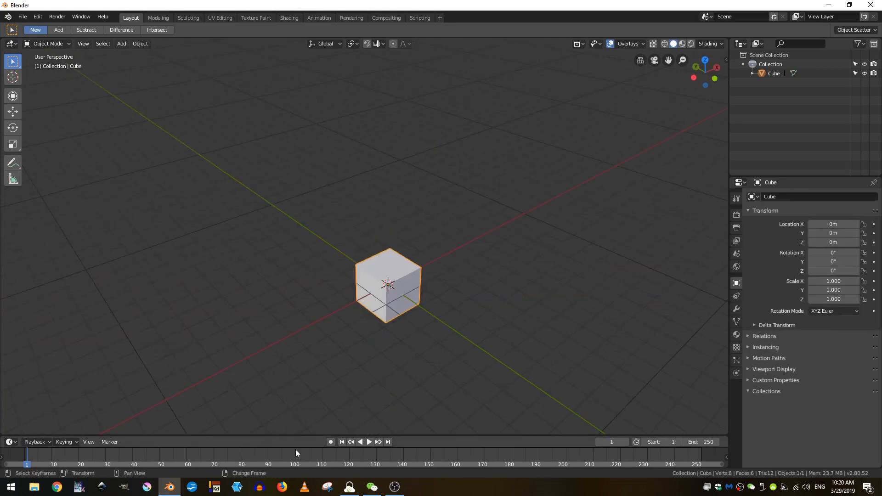
Join the timeline area into the 3D viewport so the viewport takes over its space
right_click(198, 435)
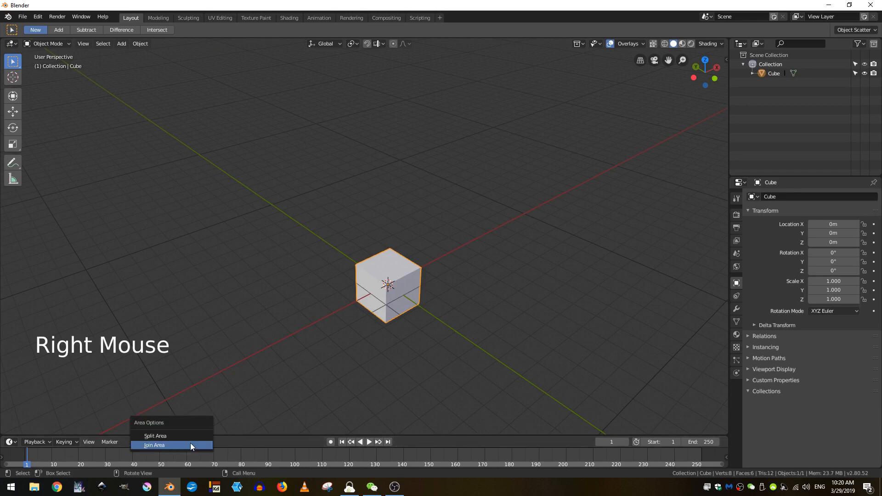
left_click(190, 445)
left_click(426, 369)
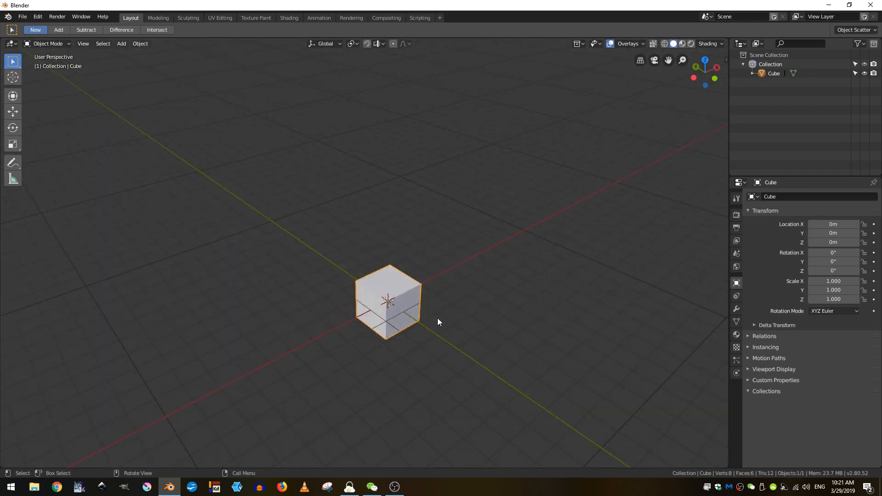
Stretch the cube along X to a scale of about 2.26 and flatten it along Z to about 0.16
key("s")
key("x")
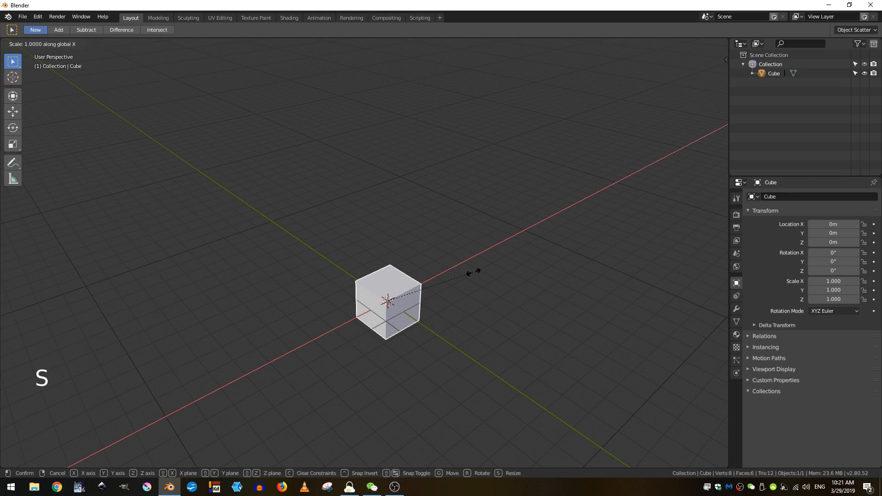
left_click(581, 238)
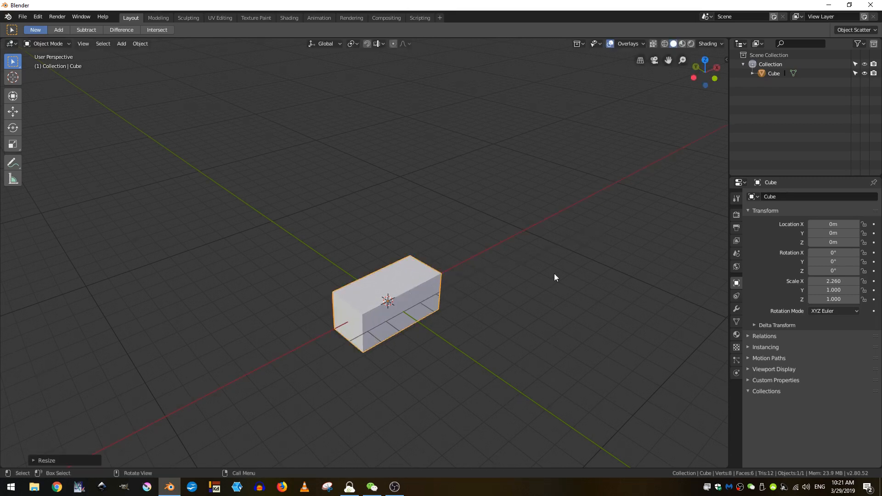
key("s")
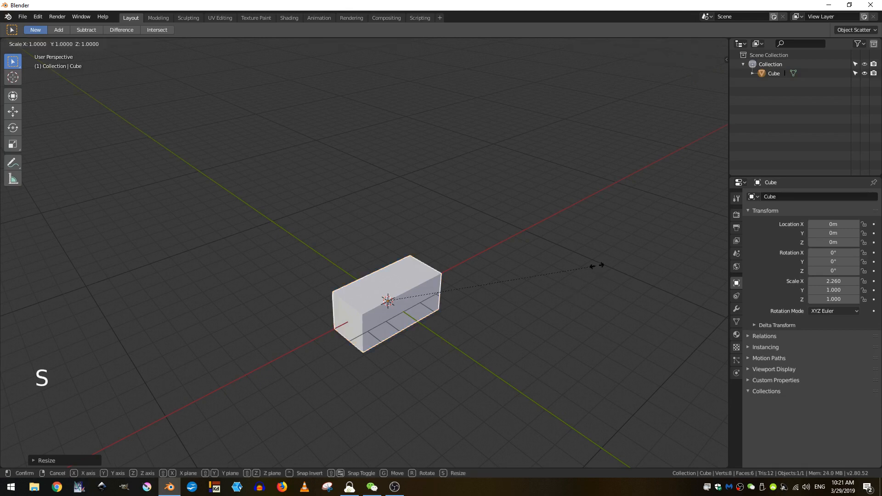
key("z")
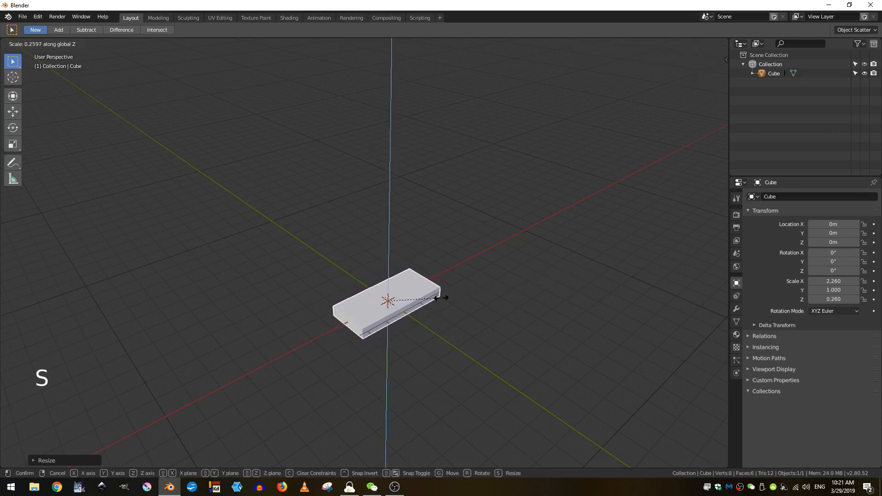
left_click(420, 298)
Flatten the slab further along Z to a scale of about 0.076
scroll(510, 322, "up", 3)
middle_click_drag(510, 335, 499, 313, "shift")
middle_click_drag(498, 312, 600, 313)
scroll(564, 310, "up", 2)
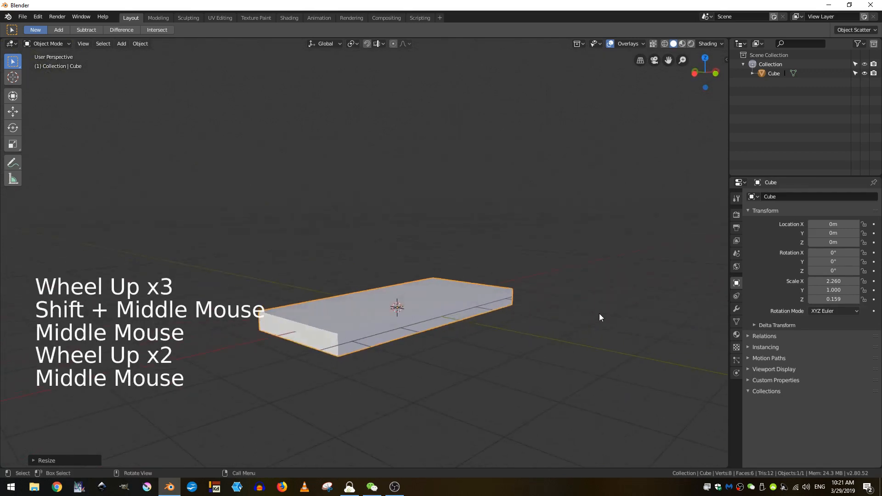
key("s")
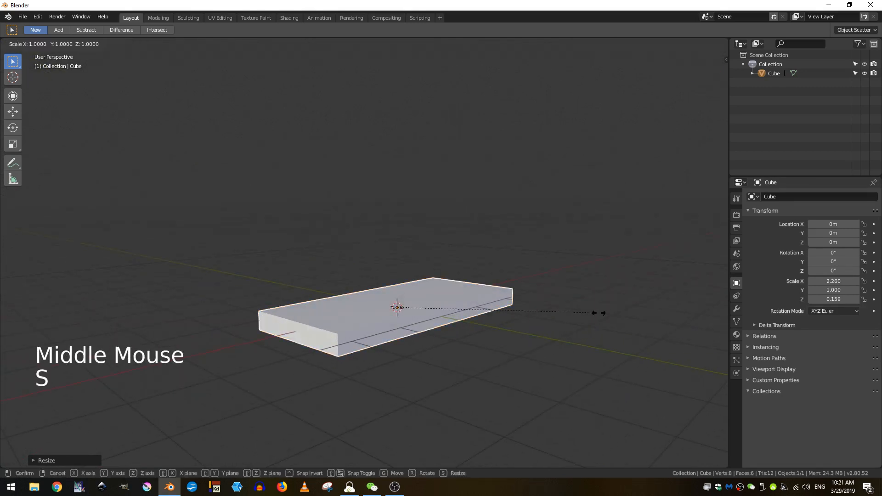
key("z")
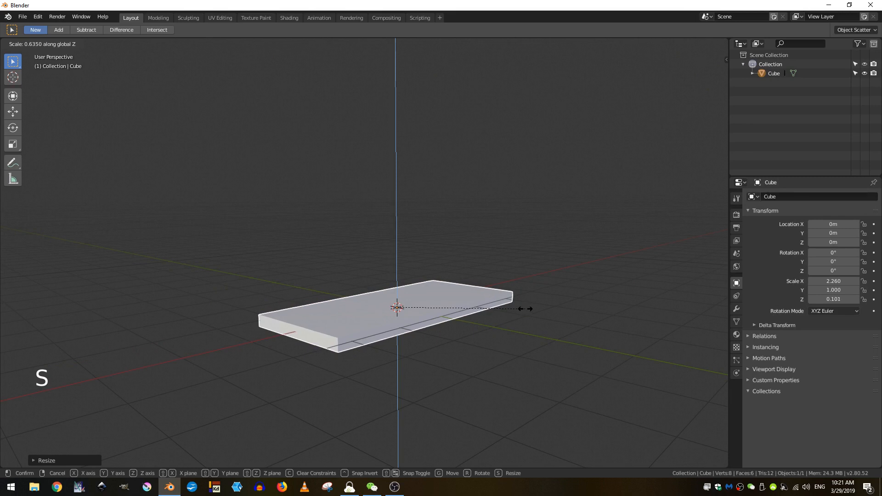
left_click(483, 308)
Lengthen the slab along X to a scale of about 3.42
middle_click_drag(482, 309, 481, 342)
key("s")
key("x")
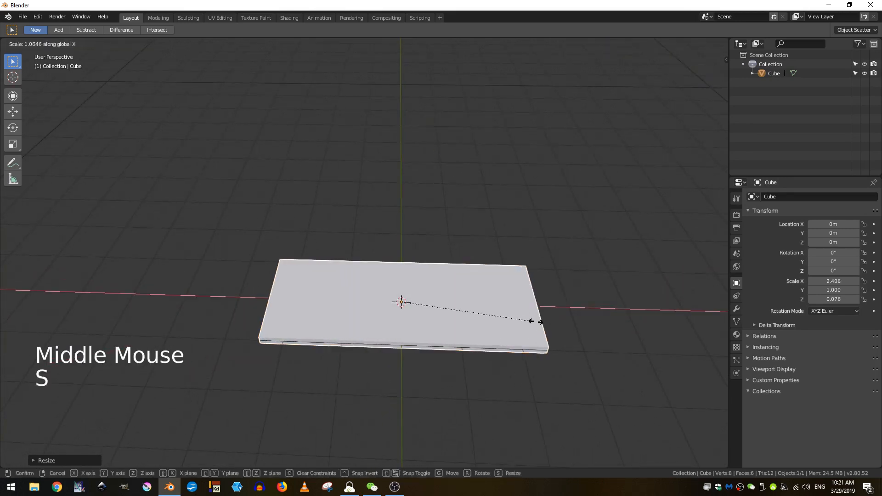
left_click(590, 322)
In front view, duplicate the slab and rotate the copy 90 degrees so it stands vertically
scroll(590, 322, "down", 3)
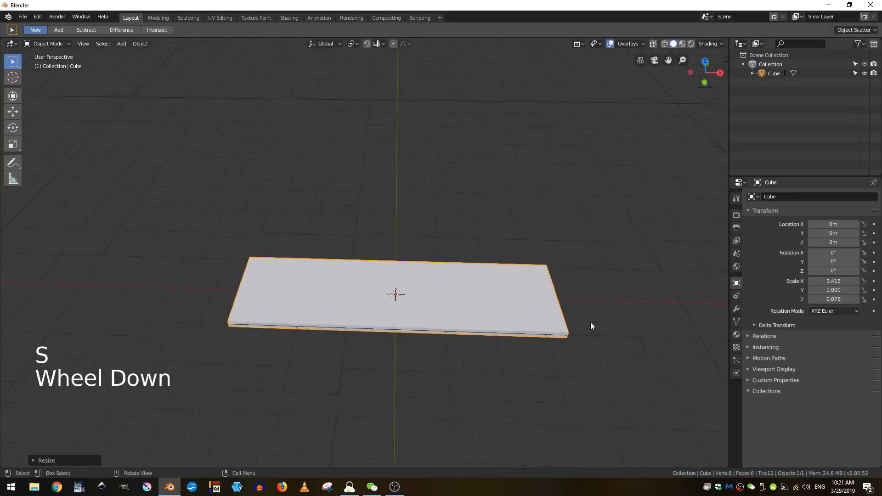
middle_click_drag(591, 322, 471, 343, "shift")
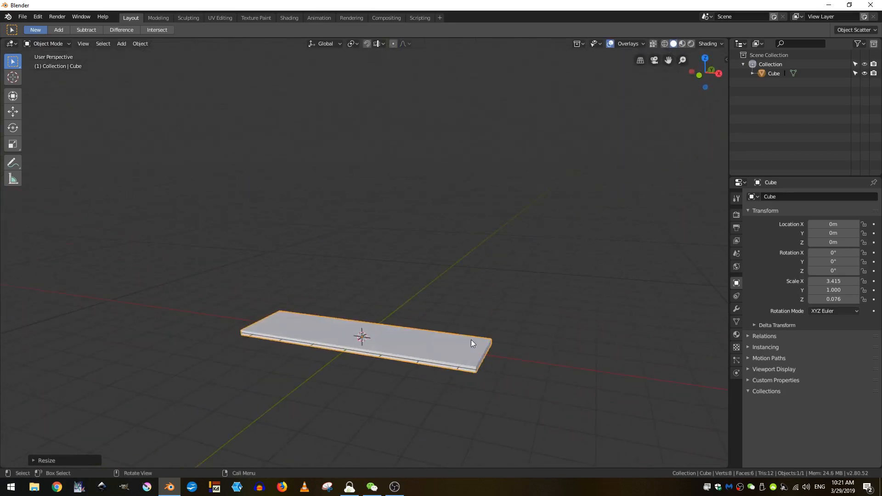
key("KP_1")
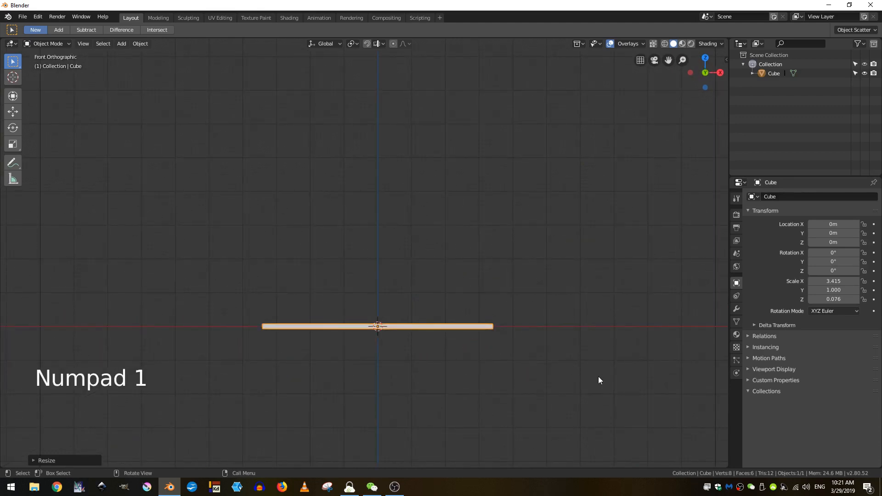
key("shift+d")
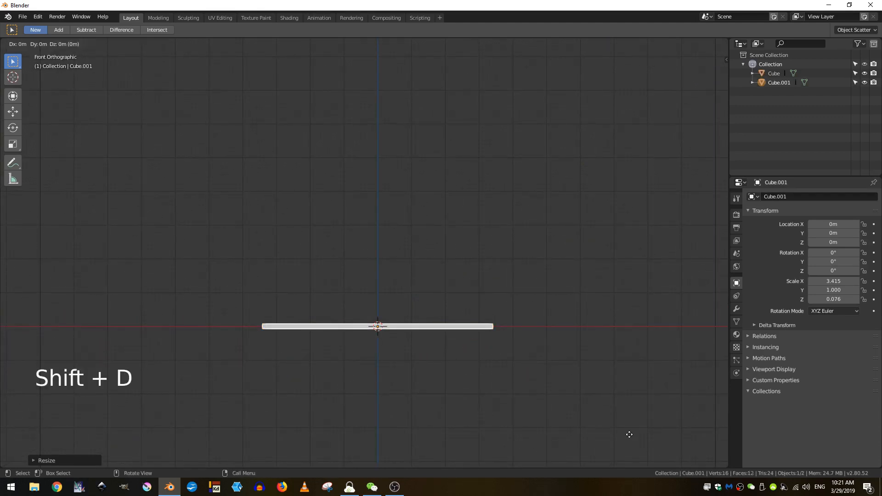
type("r90")
key("Return")
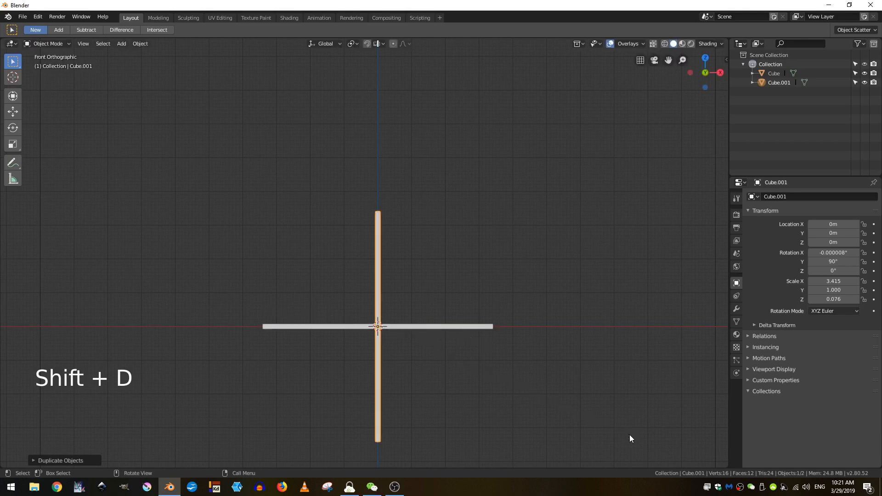
Move the vertical copy onto the positive X end of the horizontal slab, flush at the corner, at about X 3.33 m, Z 3.49 m
key("g")
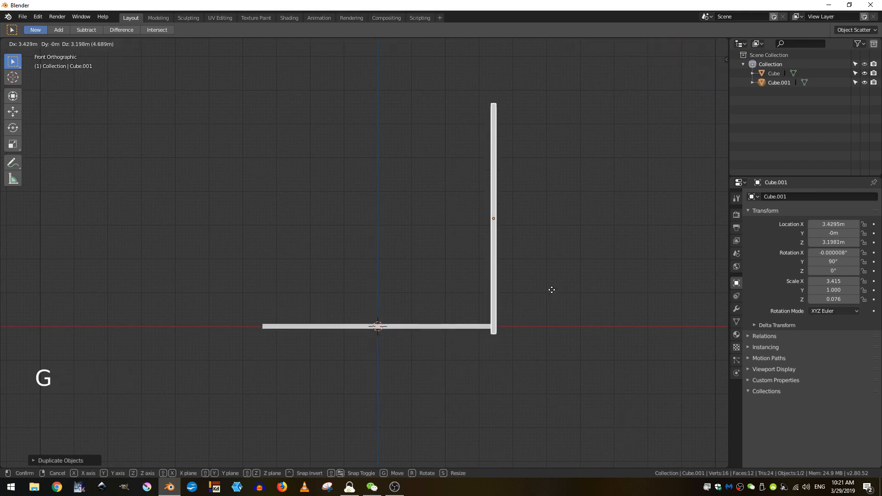
left_click(559, 343)
scroll(561, 345, "up", 2)
middle_click_drag(561, 344, 566, 350, "shift")
scroll(482, 382, "up", 5)
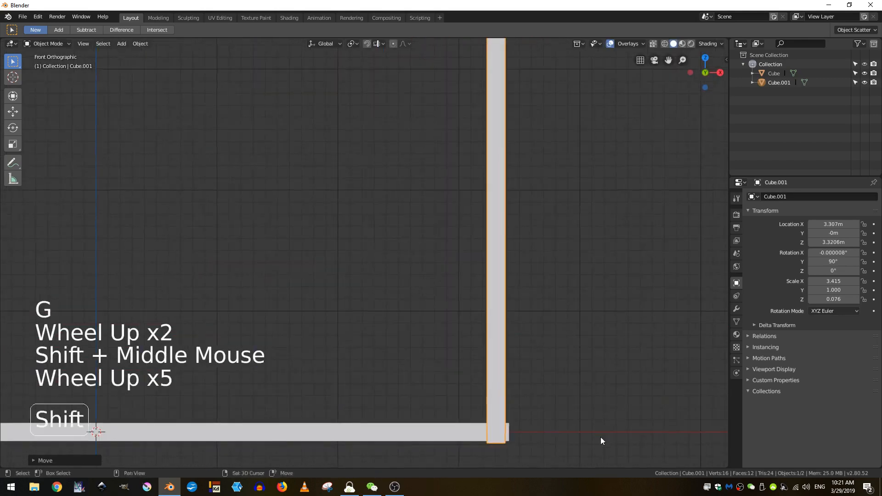
middle_click_drag(600, 437, 515, 367, "shift")
scroll(515, 367, "up", 3)
key("g")
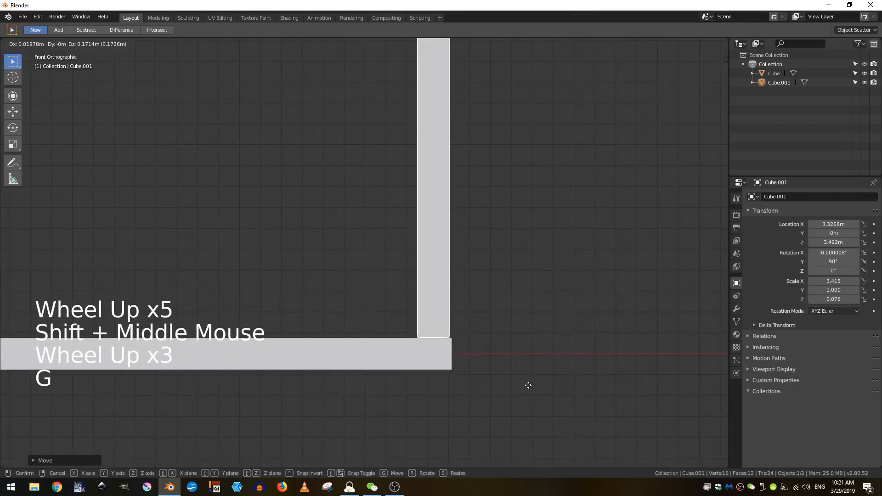
left_click(530, 385)
Place the 3D cursor at the base of the vertical panel, where it meets the horizontal slab
scroll(522, 382, "down", 8)
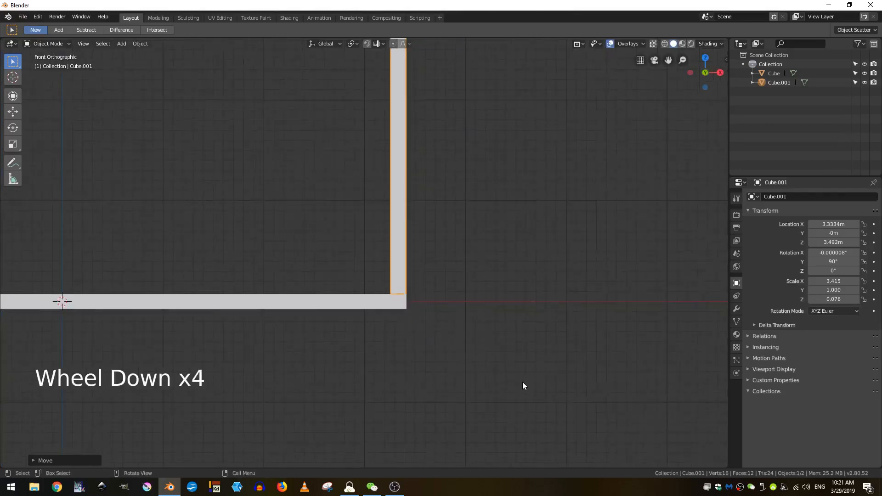
middle_click_drag(523, 382, 436, 166, "shift")
scroll(516, 324, "down", 1)
scroll(505, 325, "down", 3)
scroll(495, 334, "up", 6)
scroll(491, 343, "up", 3)
scroll(558, 313, "up", 3)
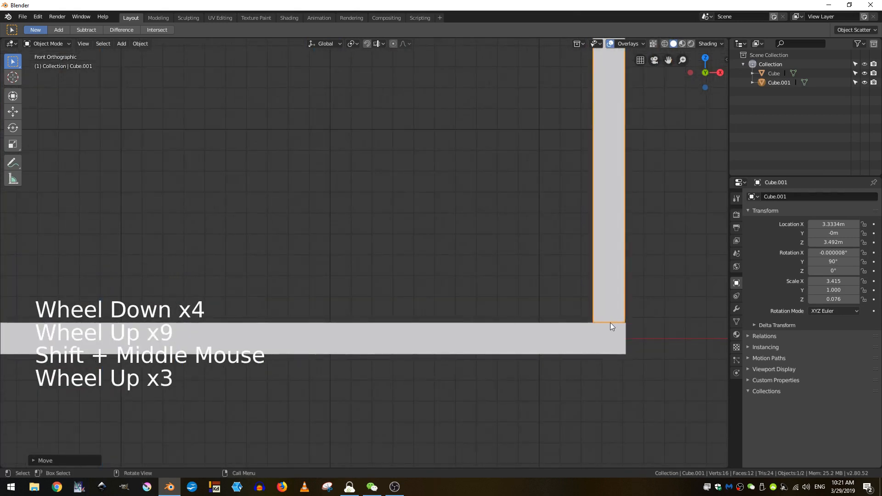
left_click(476, 350)
left_click(13, 76)
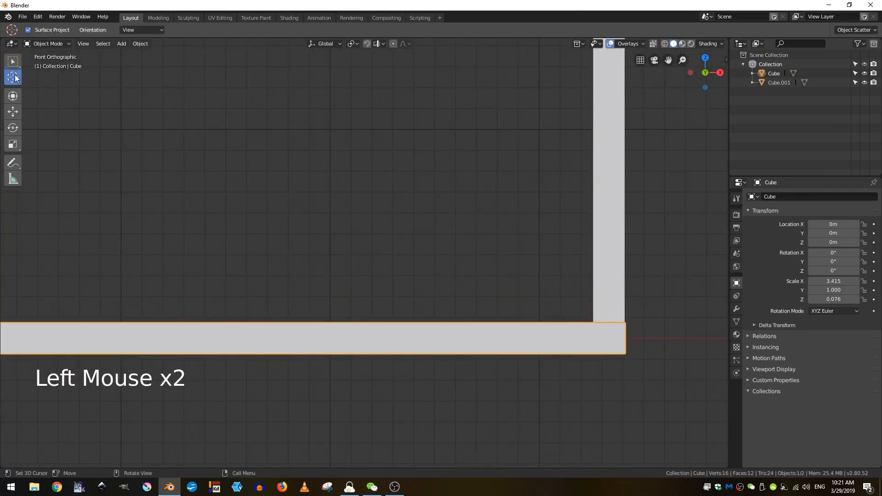
left_click(607, 322)
left_click(14, 62)
Set the transform pivot point to 3D Cursor
scroll(208, 181, "down", 8)
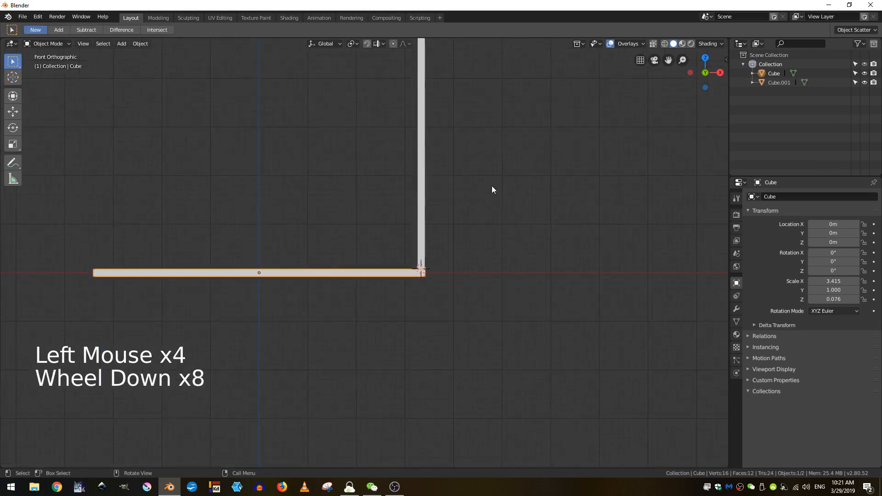
left_click(354, 43)
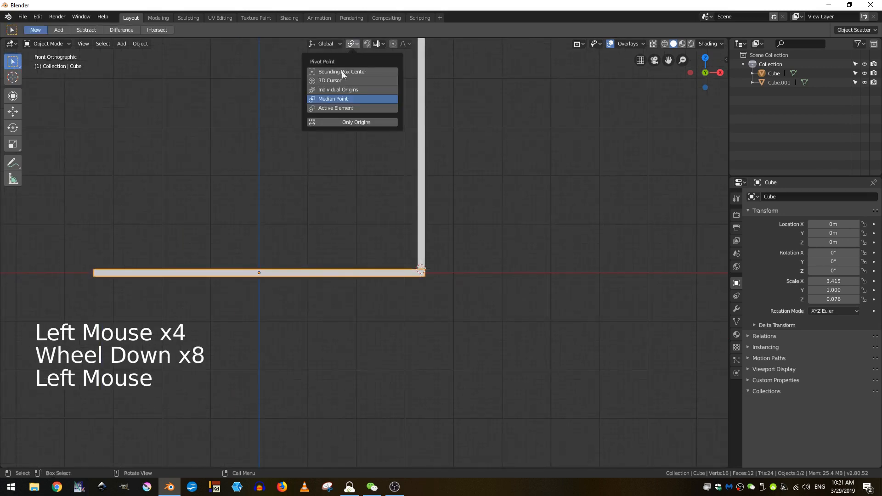
left_click(323, 81)
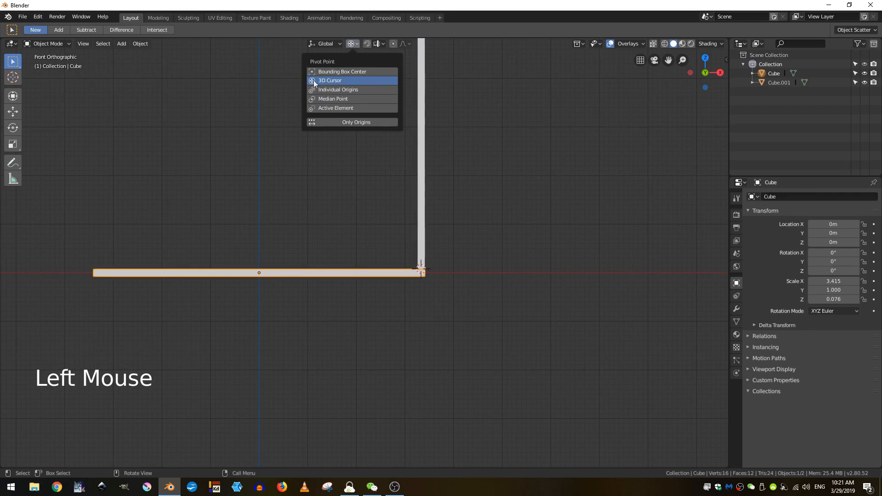
Stretch the vertical panel upward along global Z from the 3D cursor at its base
middle_click_drag(484, 118, 462, 236, "shift")
scroll(465, 216, "down", 4)
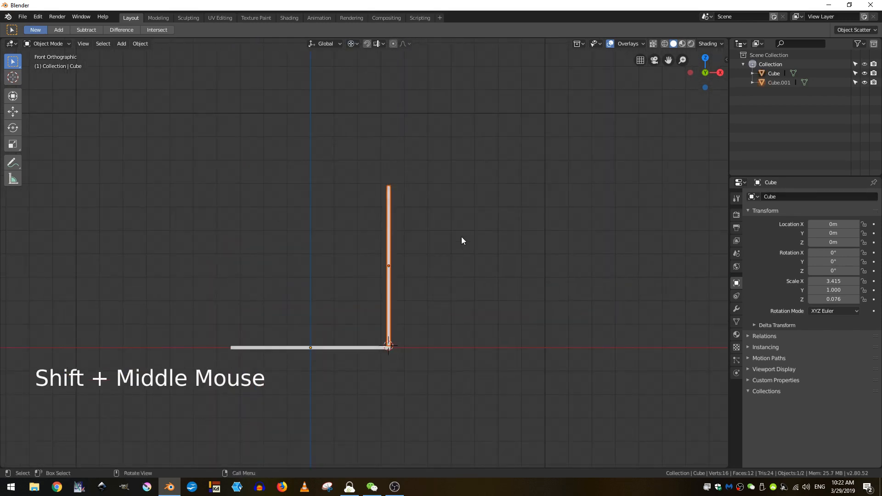
key("s")
key("z")
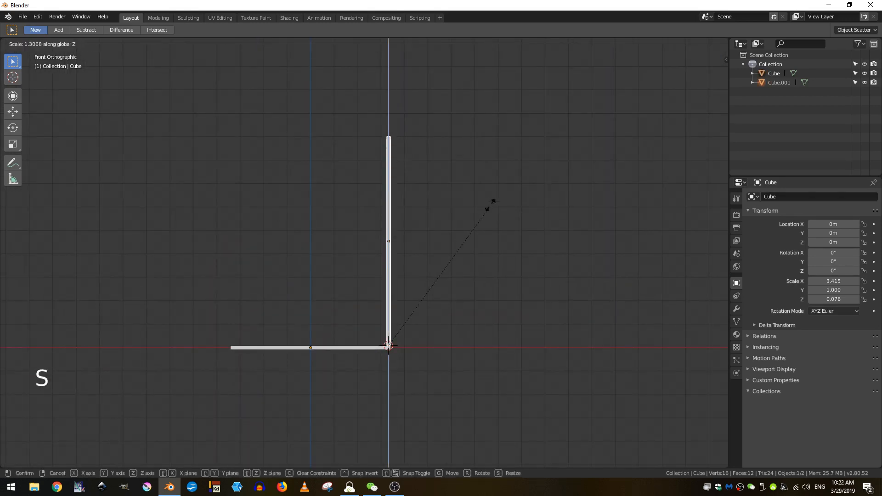
left_click(509, 183)
Stretch the vertical panel further upward along global Z until its lengthwise scale is about 5.96
scroll(507, 190, "down", 2)
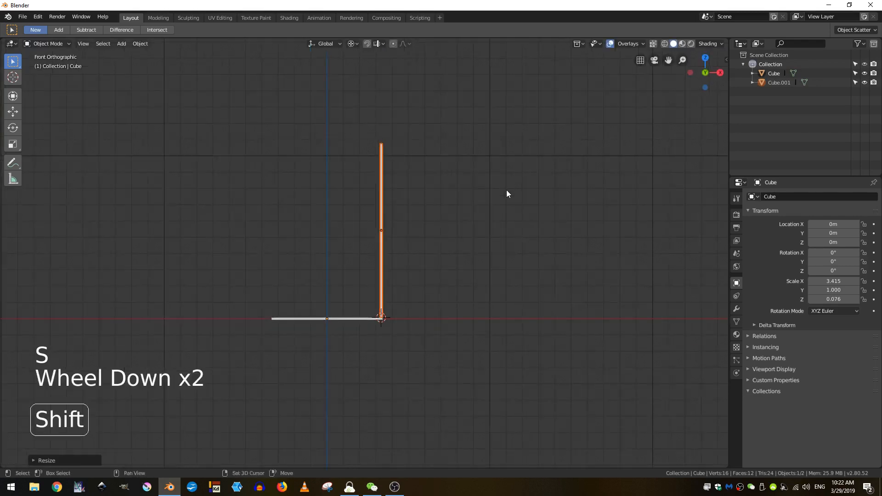
middle_click_drag(506, 190, 539, 256, "shift")
key("s")
key("z")
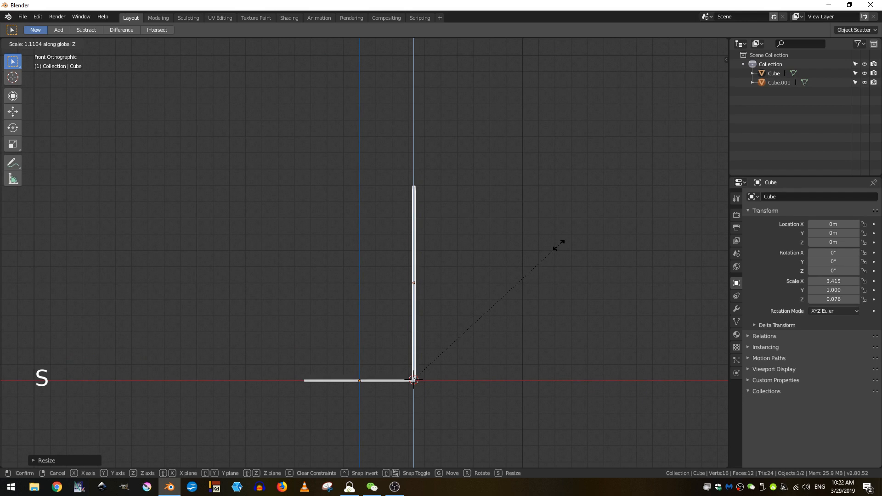
left_click(559, 245)
scroll(482, 363, "up", 4)
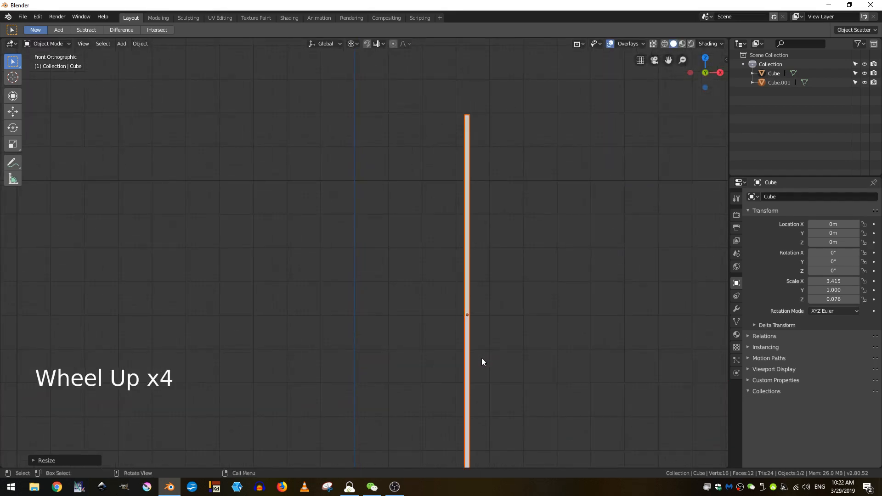
key("s")
key("z")
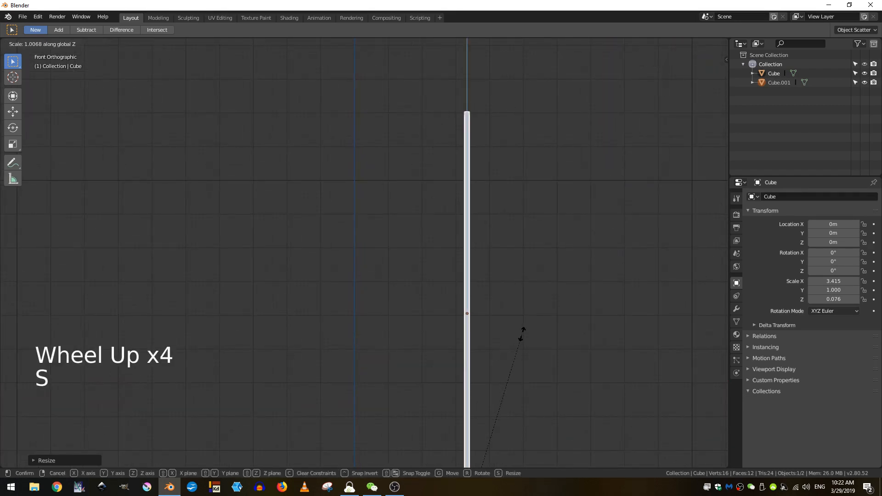
left_click(520, 335)
Duplicate the tall vertical panel and move the copy about 5.29 m in the negative X direction
scroll(520, 335, "down", 4)
middle_click_drag(520, 334, 494, 313, "shift")
scroll(466, 269, "up", 2)
key("shift+d")
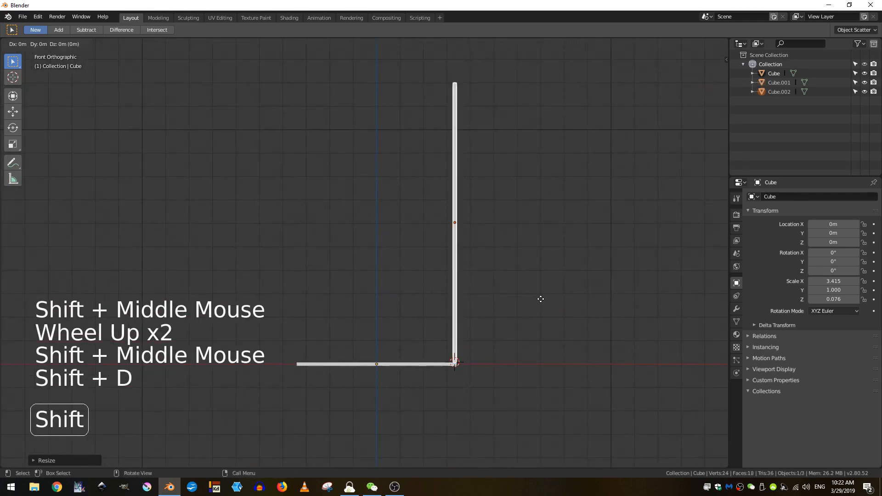
key("x")
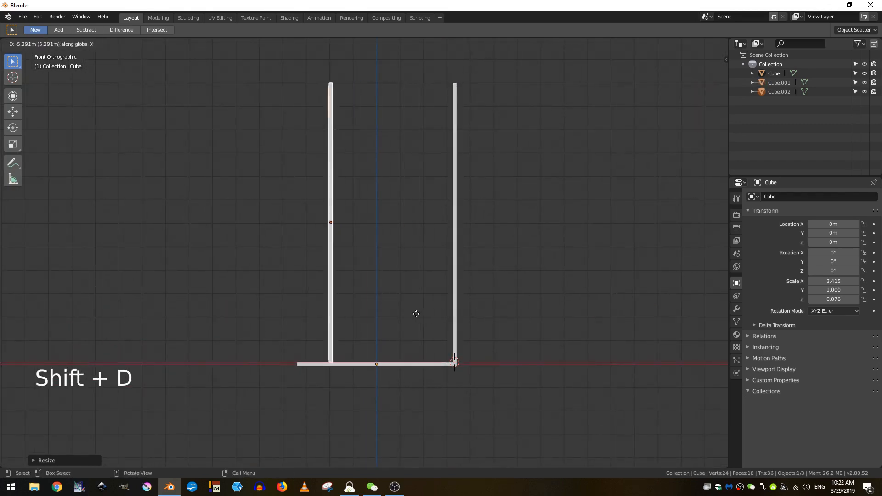
left_click(416, 314)
Set the pivot point to Median Point and move the copied panel along X until flush with the slab's negative X end
middle_click_drag(310, 326, 378, 285, "shift")
scroll(474, 314, "up", 6)
middle_click_drag(473, 314, 551, 309, "shift")
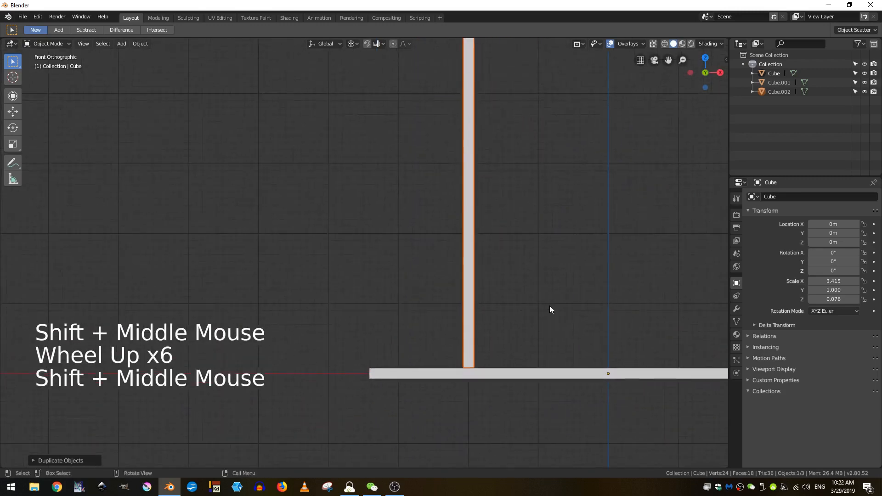
key("s")
left_click(550, 309)
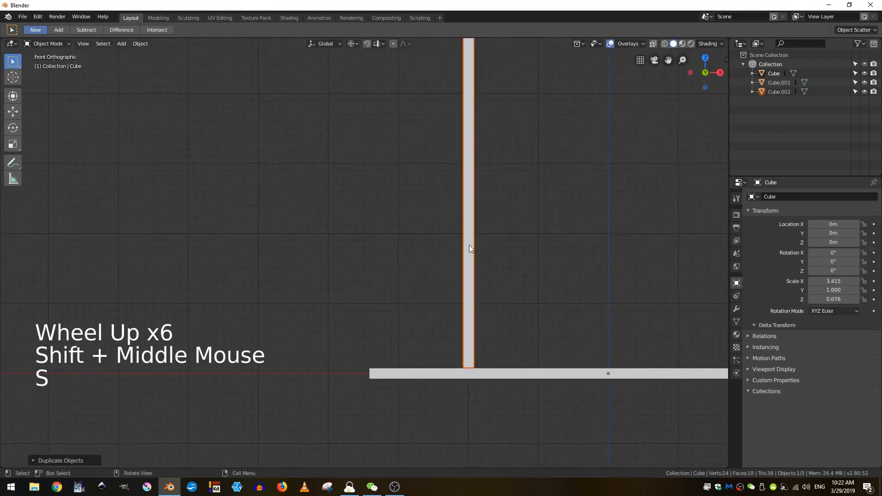
left_click(354, 44)
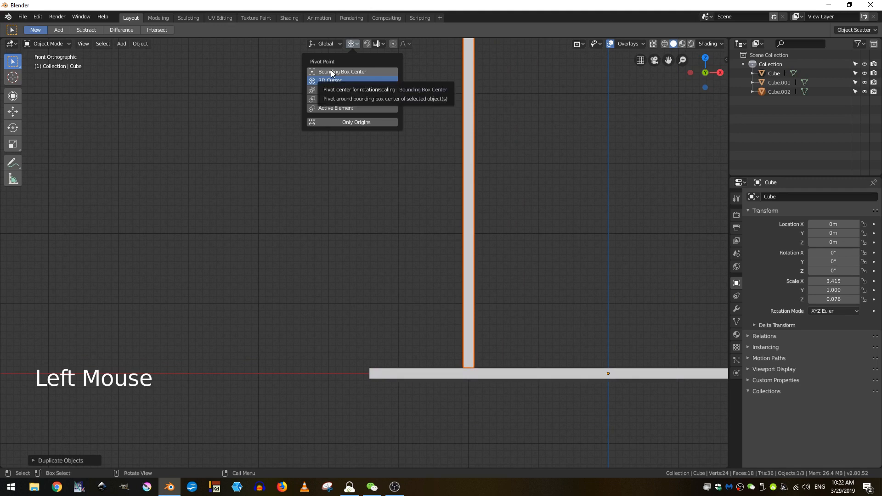
left_click(327, 99)
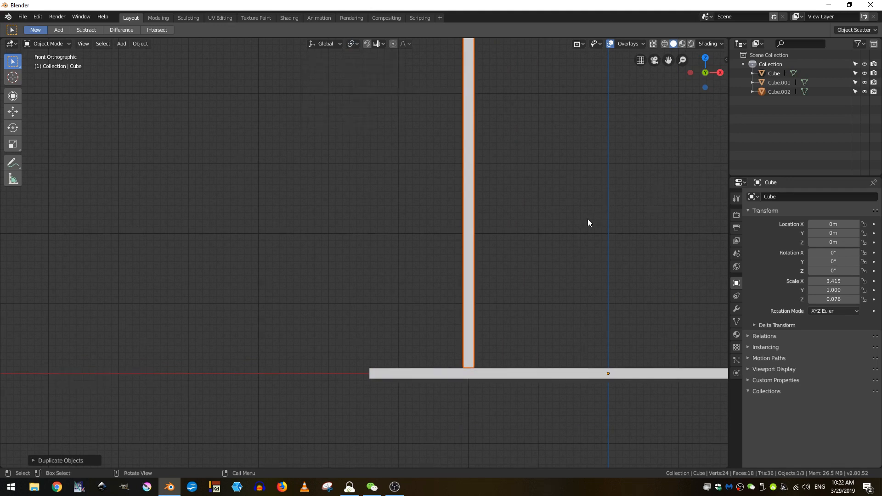
key("g")
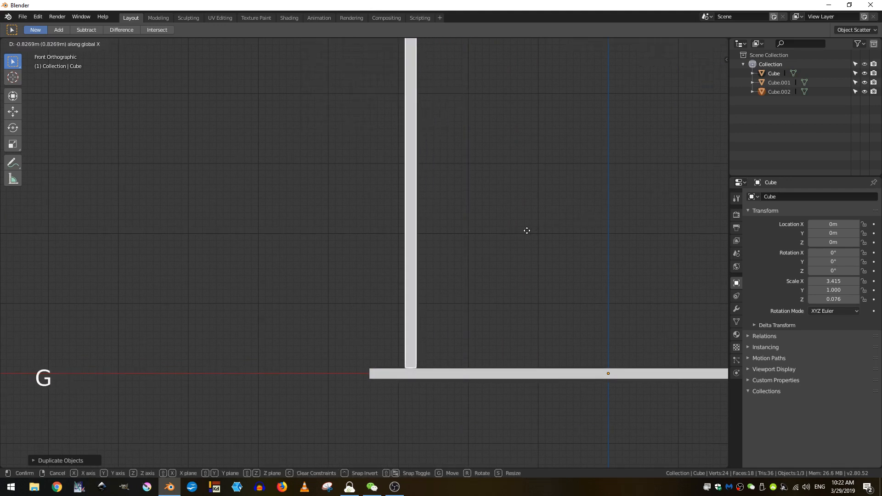
left_click(493, 235)
Duplicate the horizontal base slab and raise the copy above the two vertical panels, to about Z 12.15 m
scroll(503, 239, "down", 5)
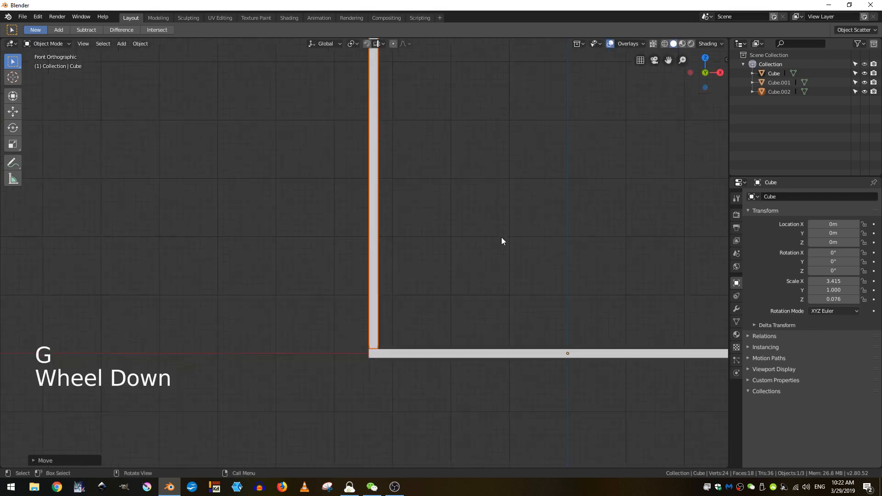
middle_click_drag(505, 238, 433, 311, "shift")
left_click(429, 332)
scroll(434, 311, "down", 1)
key("shift+d")
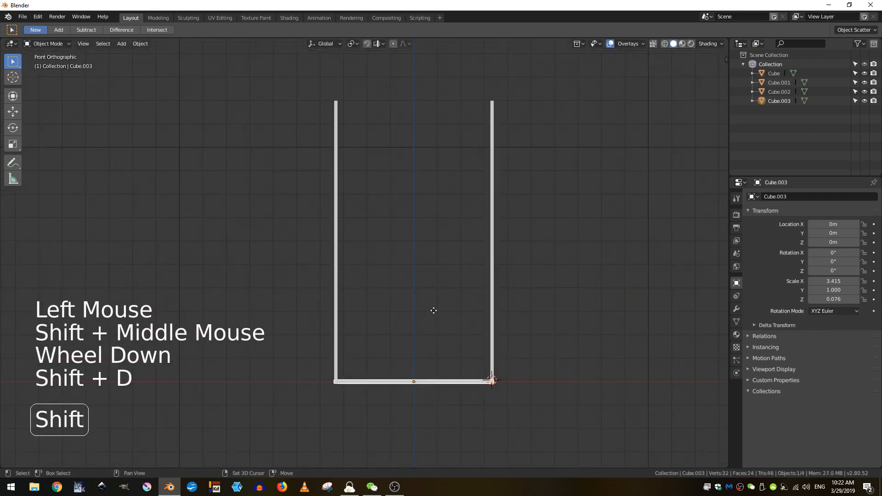
left_click(438, 455)
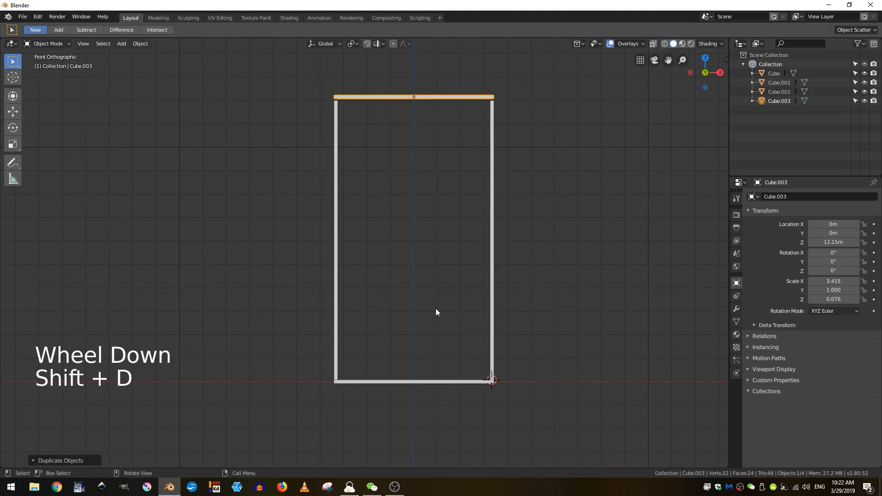
Lower the top slab along Z onto the upper ends of the vertical panels, to about Z 12.08 m
middle_click_drag(435, 308, 423, 381, "shift")
scroll(423, 374, "up", 4)
key("g")
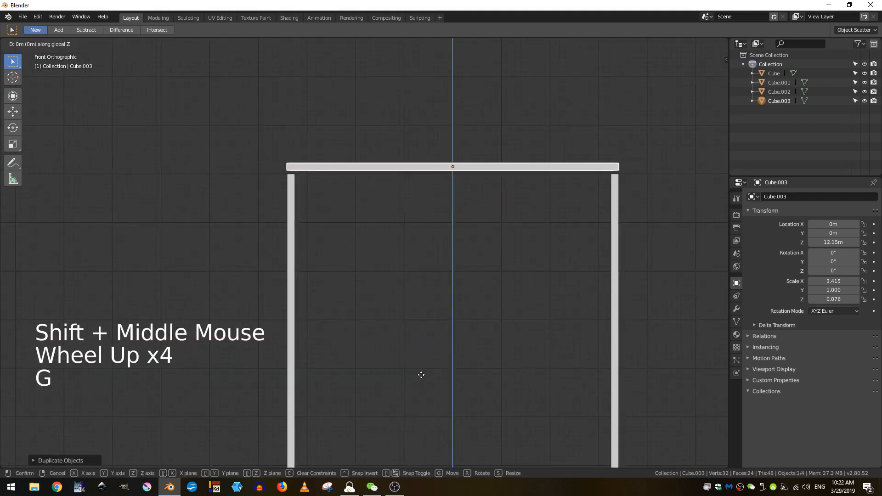
left_click(420, 379)
Duplicate the base slab and raise the copy about 6.12 m along Z to form a middle shelf
scroll(423, 381, "down", 3)
middle_click_drag(424, 382, 434, 243, "shift")
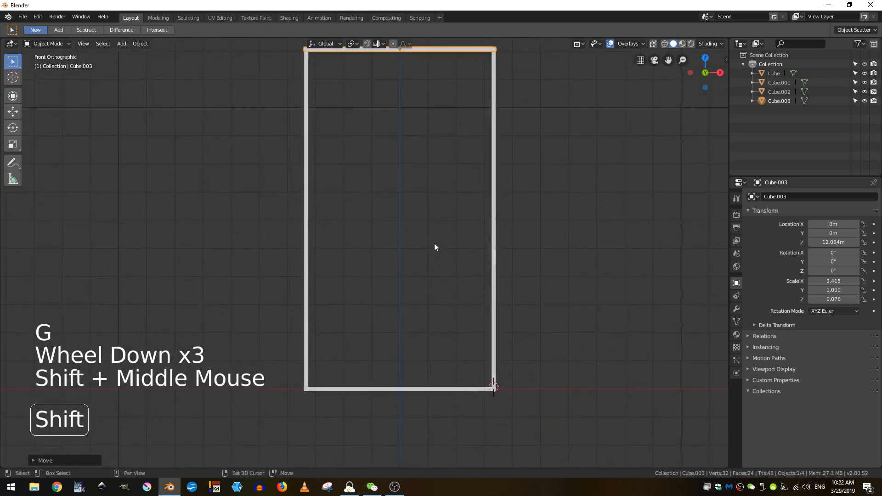
left_click(418, 390)
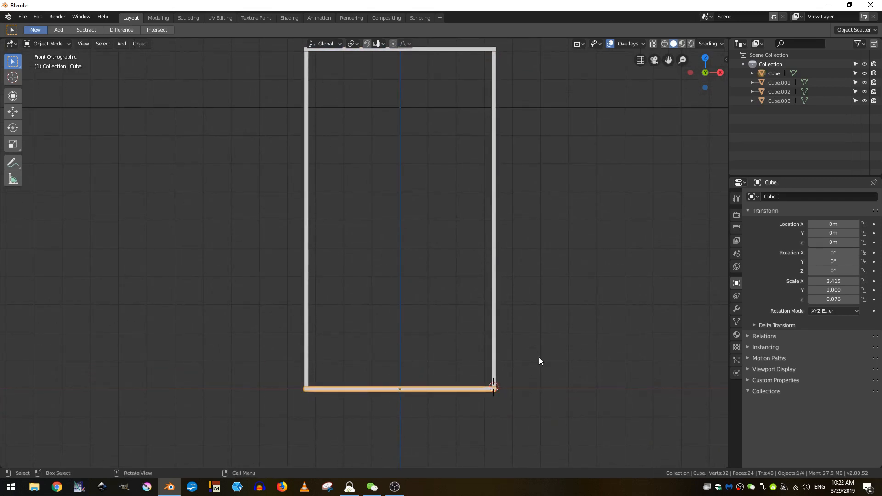
key("shift+d")
key("z")
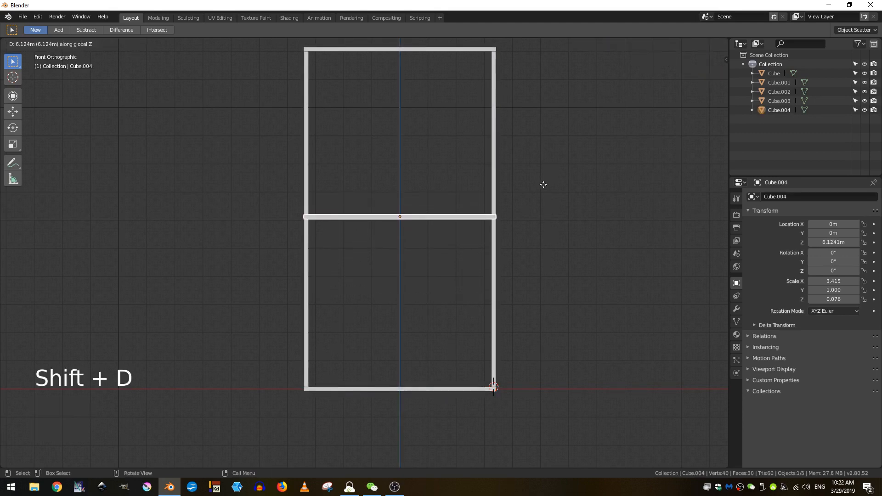
Shorten the middle shelf along X to a scale of about 3.26 so it fits between the vertical panels
scroll(588, 208, "up", 3)
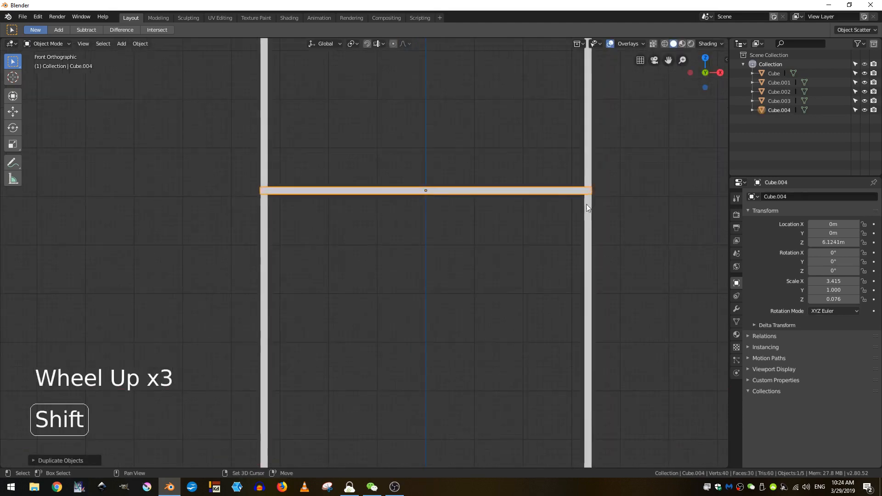
middle_click_drag(588, 208, 543, 235, "shift")
key("s")
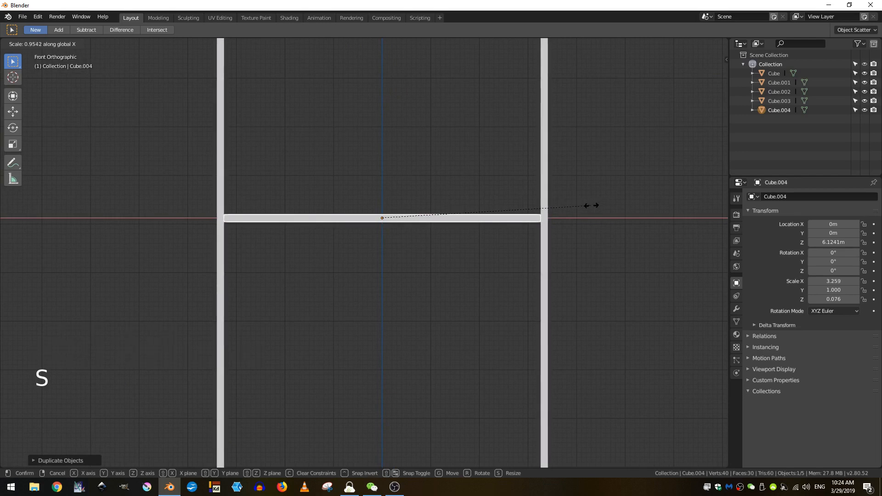
left_click(592, 207)
Duplicate the middle shelf and raise the copy along Z to about 9.14 m as an upper shelf
scroll(591, 210, "down", 4)
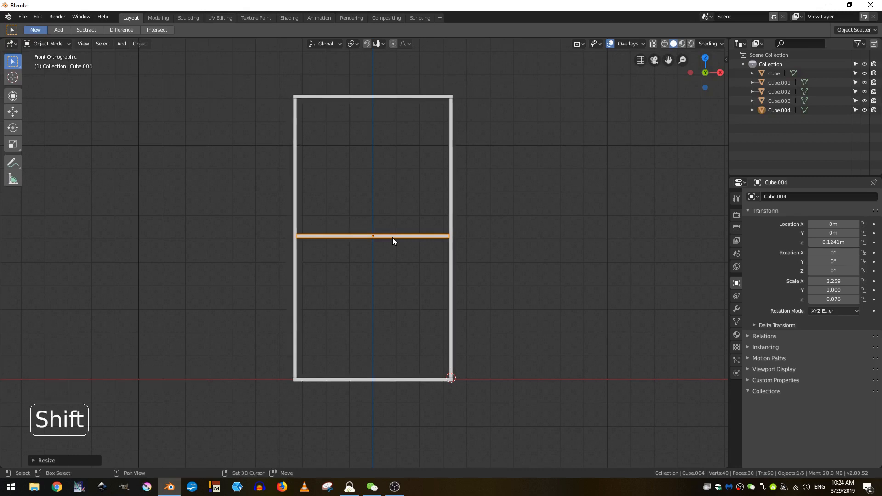
key("shift+d")
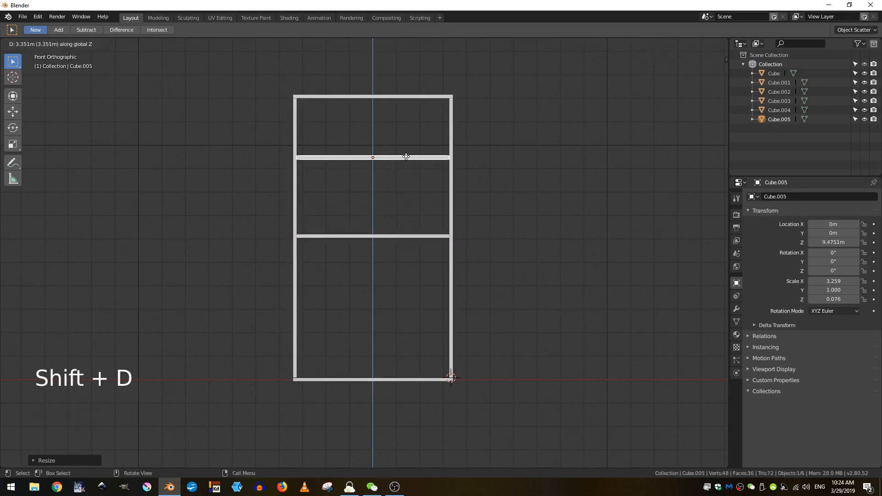
left_click(404, 164)
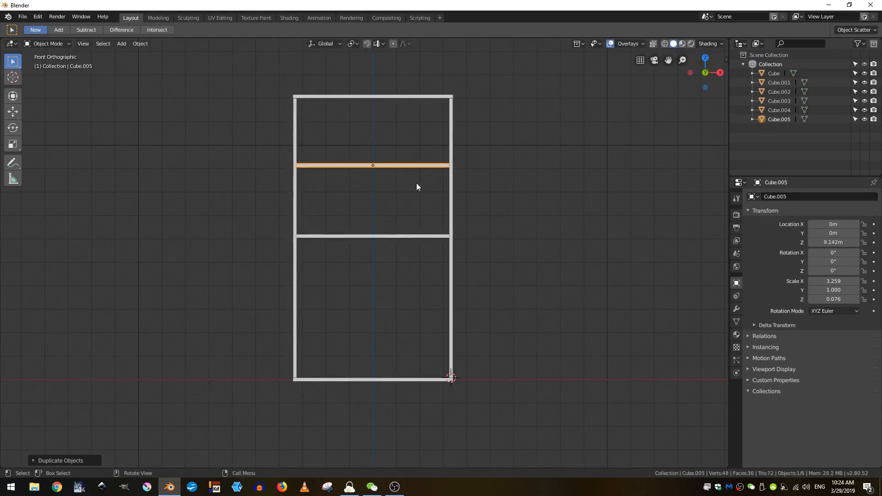
Duplicate the vertical panel at the positive X end and move the copy along X to the frame's centre, about X 0 m
left_click(453, 321)
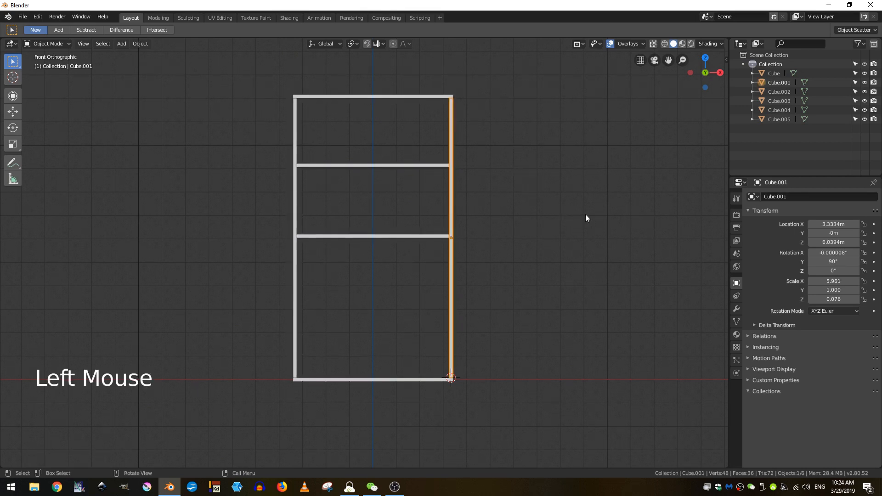
key("shift+d")
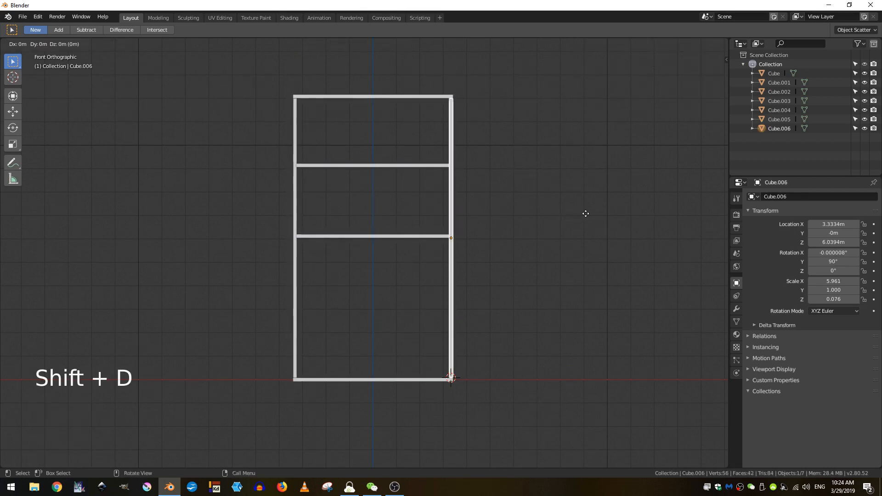
key("x")
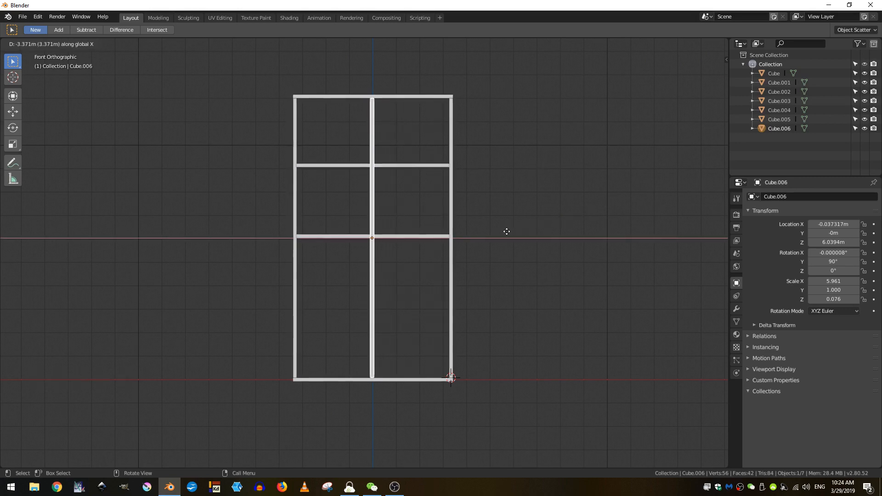
left_click(508, 232)
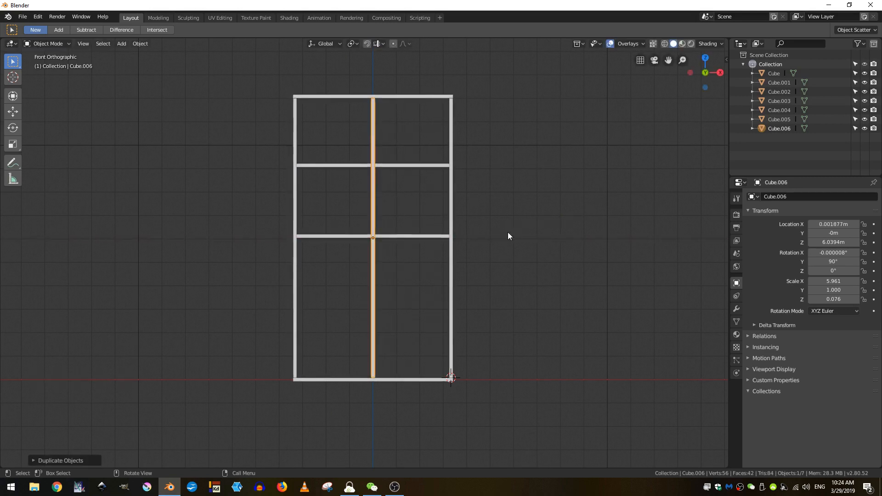
Lower the centre divider along Z to about 2.99 m
middle_click_drag(508, 232, 494, 272)
scroll(486, 277, "up", 2)
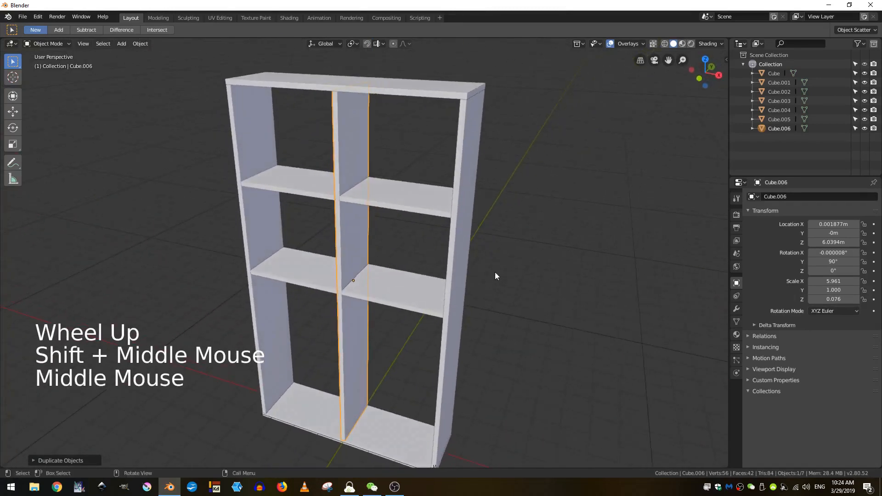
middle_click_drag(408, 302, 375, 275)
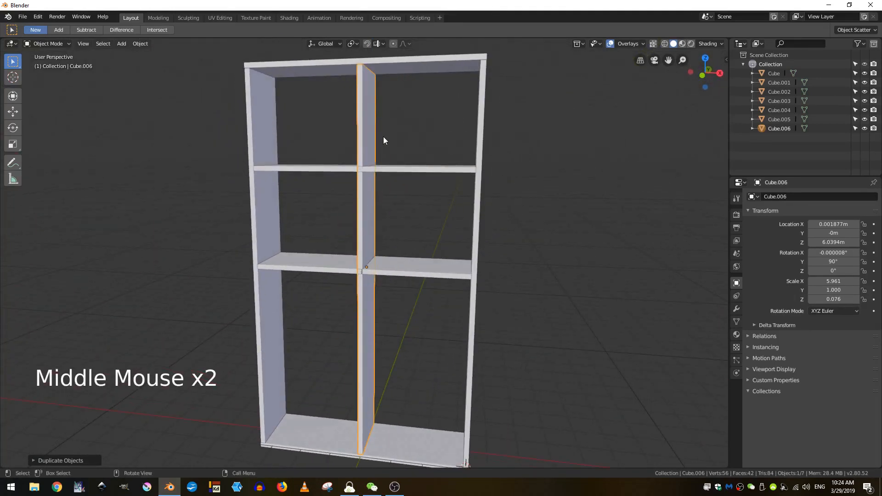
key("KP_1")
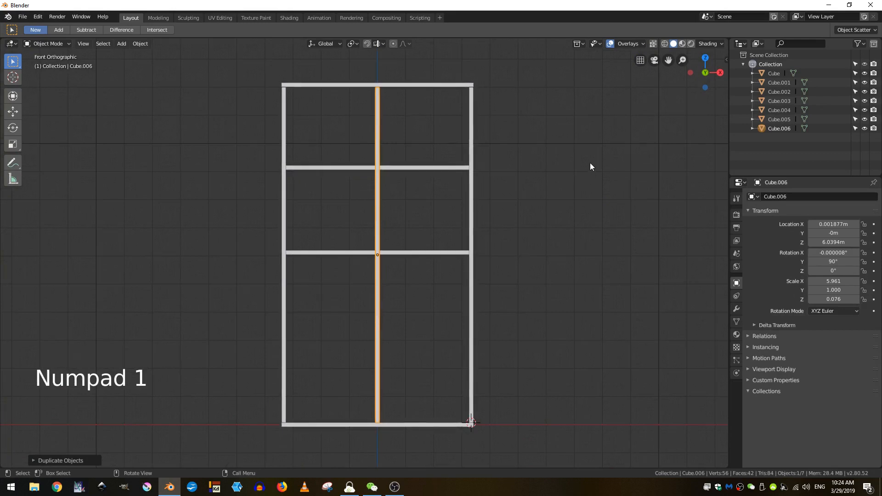
key("g")
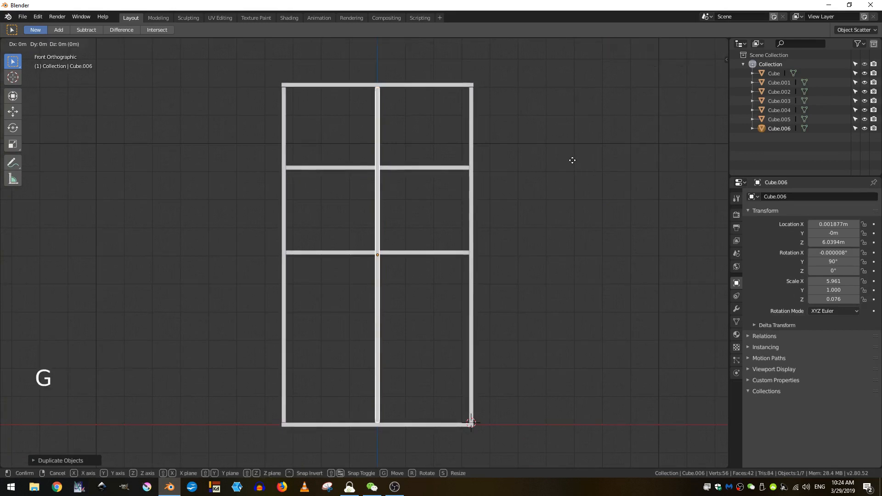
key("z")
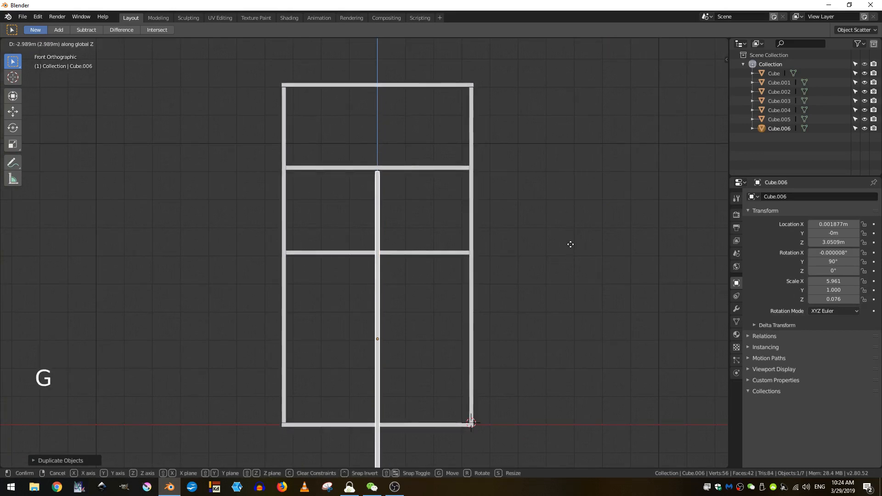
left_click(569, 246)
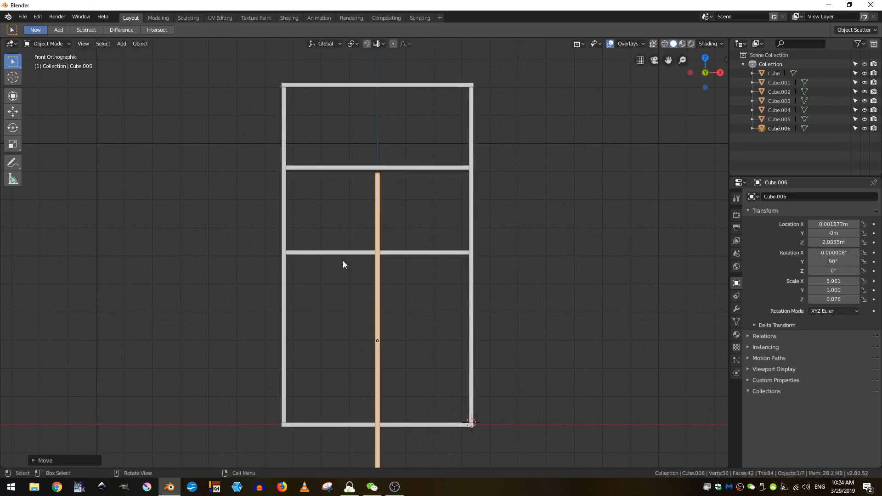
Shorten the centre divider along its height to a scale of about 2.946 so it fits below the middle shelf
key("s")
key("z")
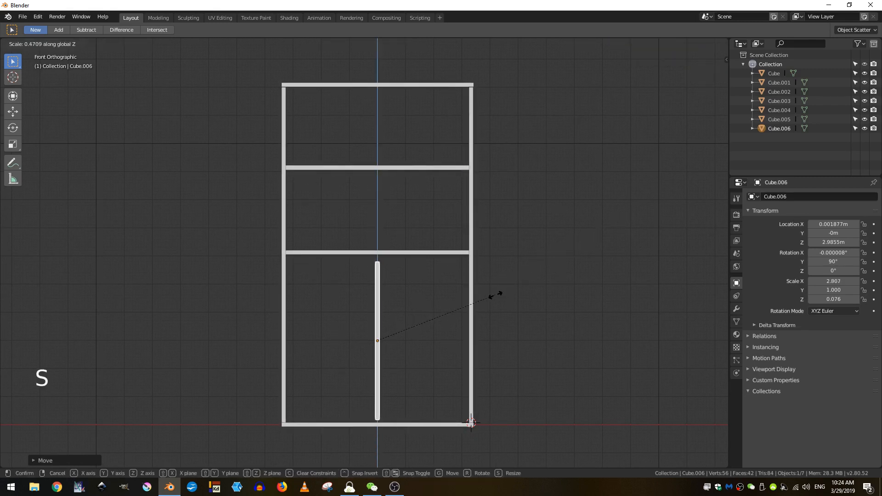
left_click(506, 293)
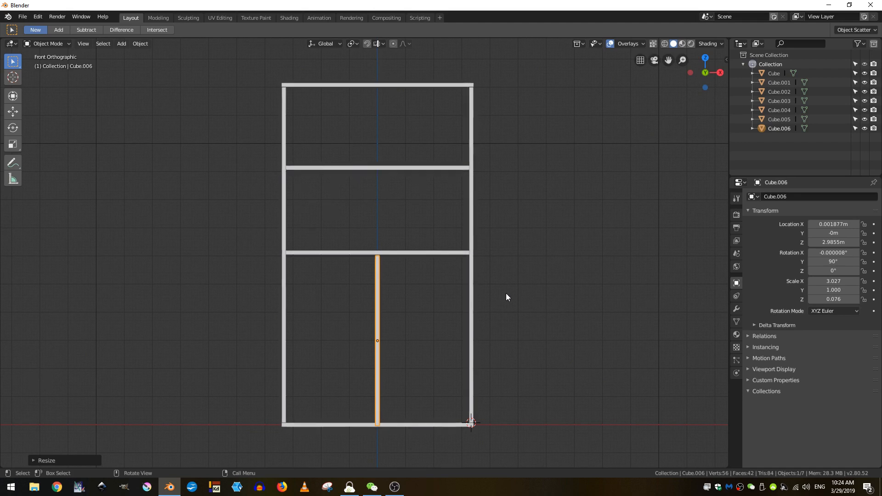
key("s")
key("z")
left_click(501, 295)
Raise the shortened divider along Z to about 3.02 m, between the base slab and the middle shelf
middle_click_drag(499, 297, 493, 255, "shift")
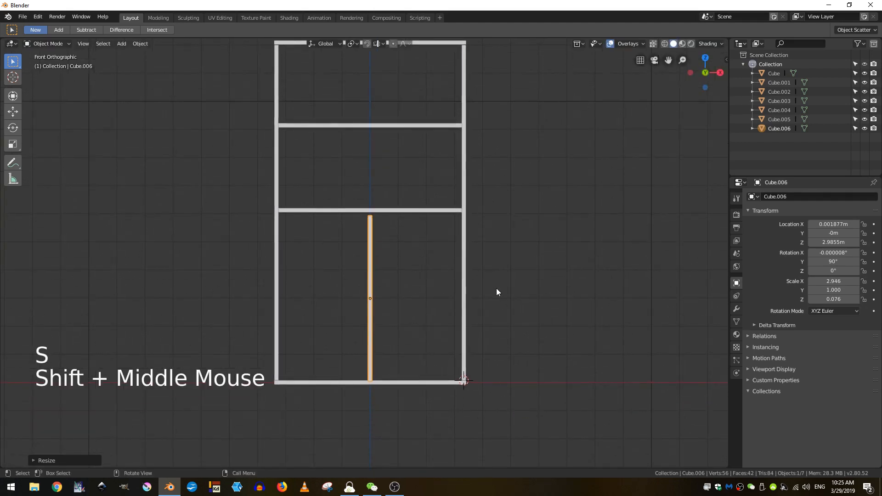
scroll(496, 288, "up", 2)
key("g")
key("z")
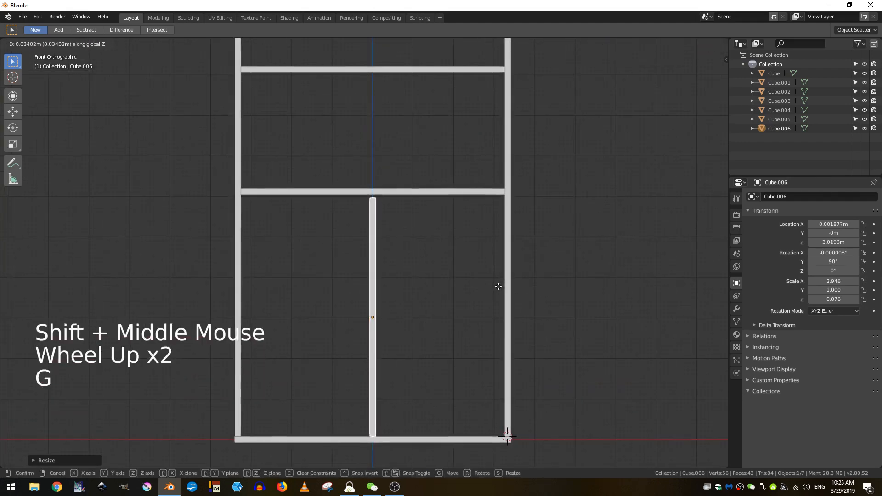
left_click(498, 286)
Nudge the lower divider up to about Z 3.03 m so its lower end rests on the base slab
middle_click_drag(456, 376, 441, 239, "shift")
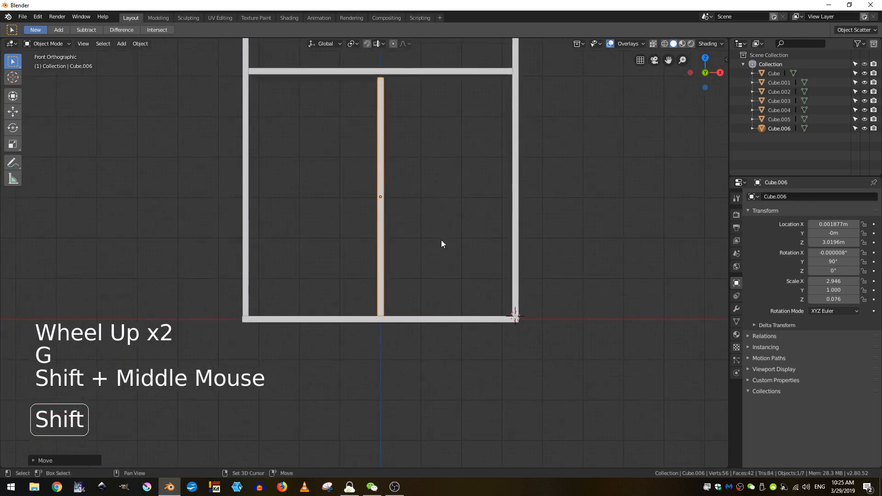
left_click(12, 78)
scroll(426, 252, "up", 5)
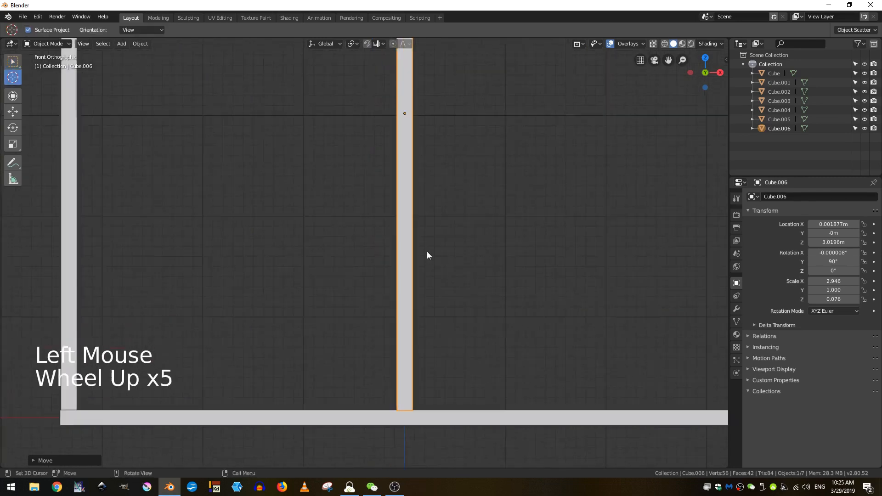
middle_click_drag(426, 252, 389, 159, "shift")
scroll(390, 159, "up", 3)
middle_click_drag(417, 188, 415, 234, "shift")
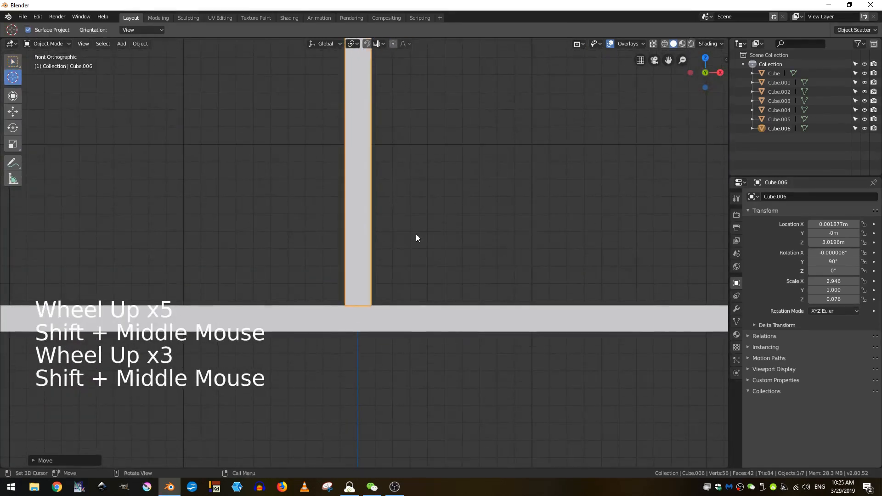
key("g")
left_click(415, 236)
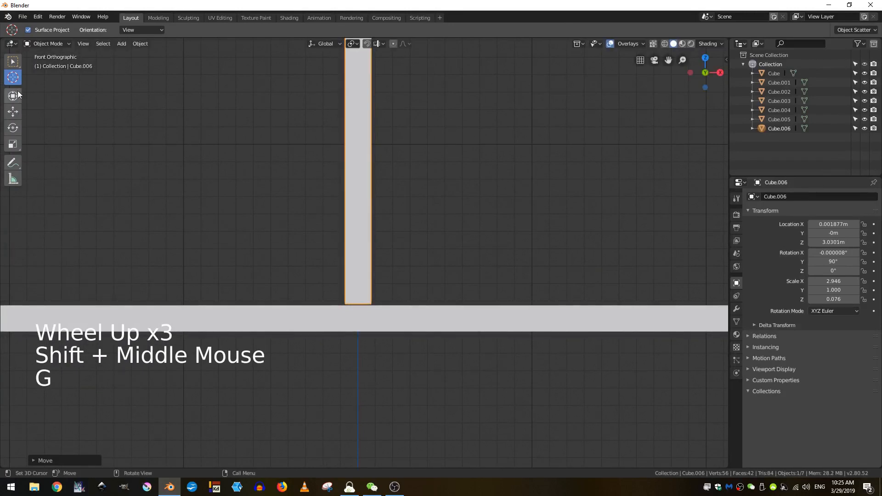
Place the 3D cursor at the lower end of the divider and use the 3D Cursor as pivot point
left_click(357, 305)
left_click(352, 44)
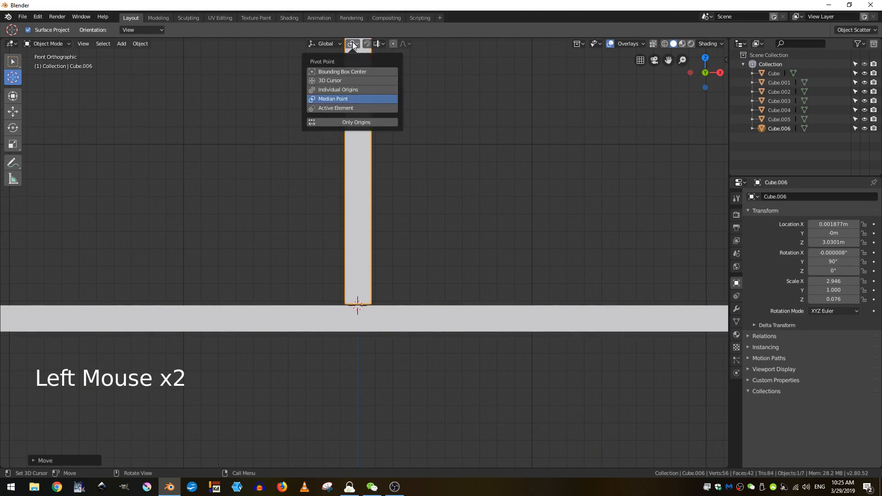
left_click(338, 82)
Stretch the lower divider upward along Z to a scale of about 2.977 so it meets the middle shelf
scroll(495, 209, "down", 10)
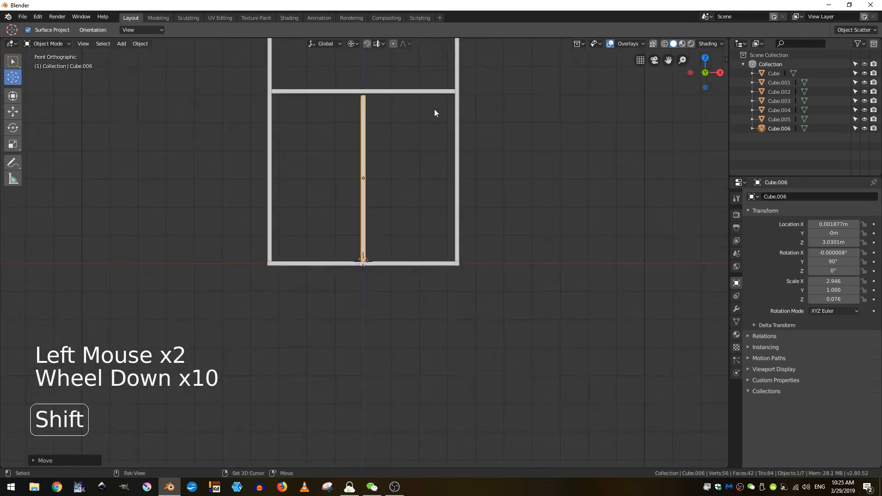
middle_click_drag(434, 112, 419, 195, "shift")
scroll(419, 194, "up", 4)
key("s")
key("z")
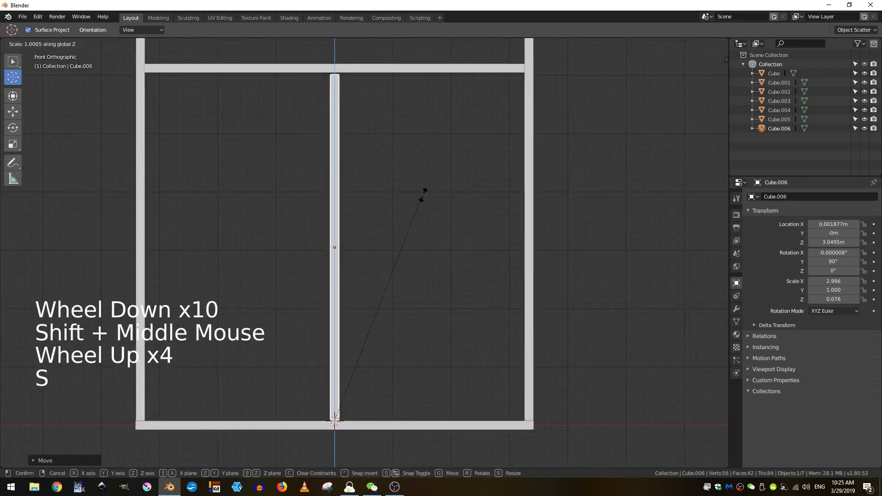
left_click(424, 193)
Duplicate the lower divider and place the copy above the middle shelf at about X -1.26 m, Z 9.17 m
scroll(407, 197, "down", 3)
middle_click_drag(407, 197, 410, 276, "shift")
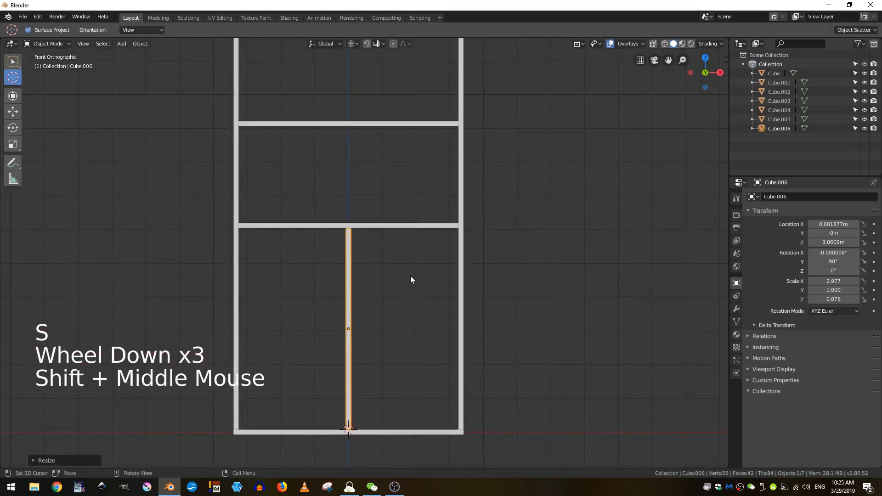
key("shift+d")
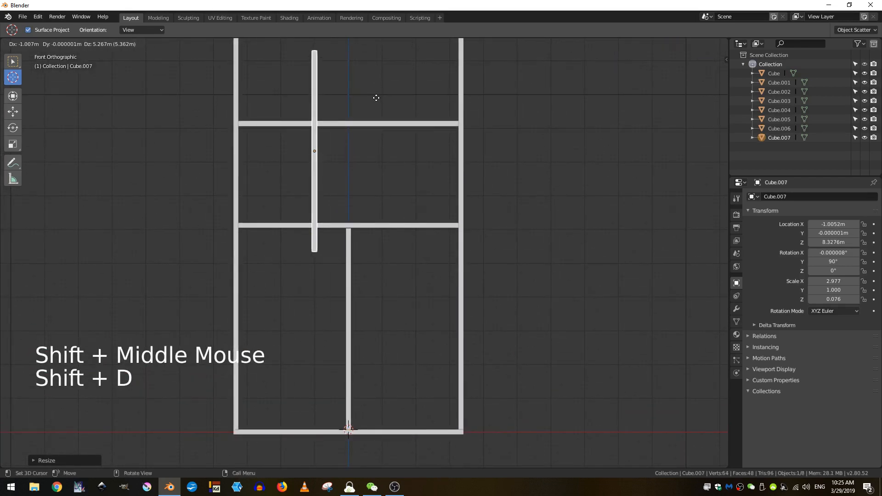
left_click(366, 71)
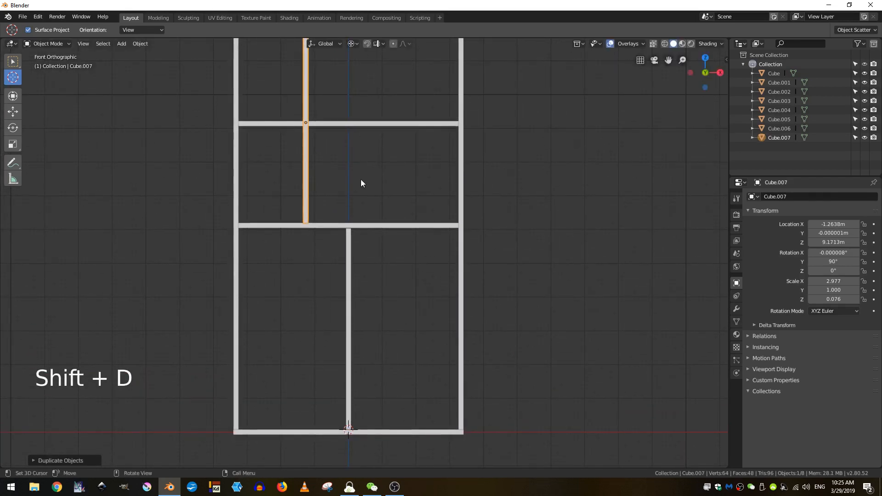
Raise the copied divider slightly to about Z 9.18 m so its lower end sits on the middle shelf
scroll(361, 184, "up", 4)
middle_click_drag(361, 183, 428, 260, "shift")
scroll(428, 260, "up", 5)
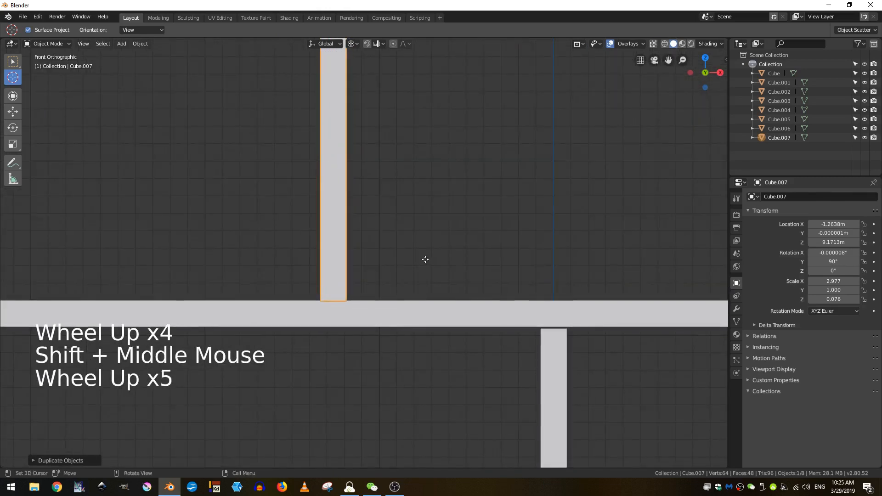
key("g")
left_click(425, 258)
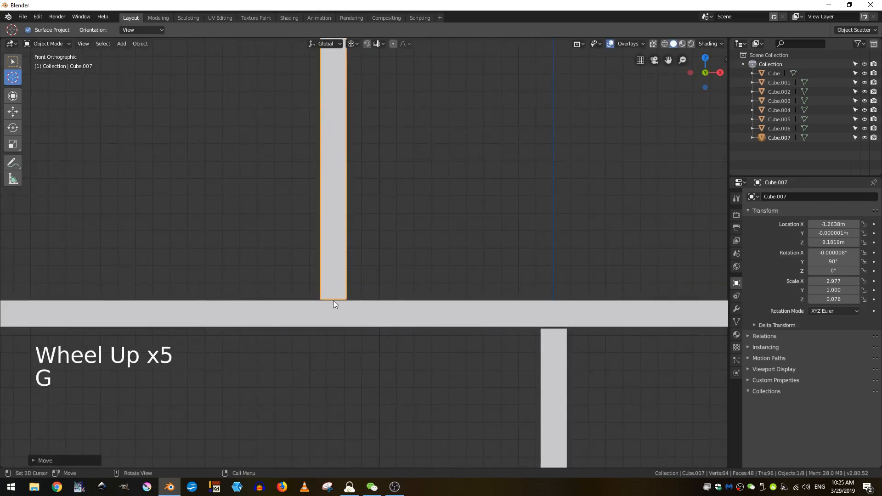
Shorten the copied divider along Z from the 3D cursor at its lower end to a scale of about 1.425, below the upper shelf
scroll(469, 230, "down", 4)
middle_click_drag(469, 230, 460, 304, "shift")
scroll(469, 302, "down", 1)
key("s")
key("z")
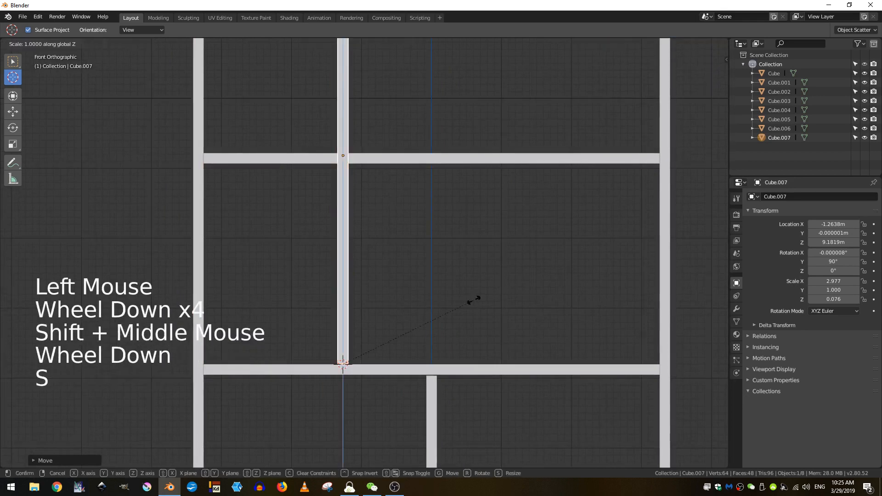
left_click(398, 317)
Lengthen the short divider along Z to a scale of about 1.429 to close the gap under the upper shelf
middle_click_drag(415, 248, 413, 312, "shift")
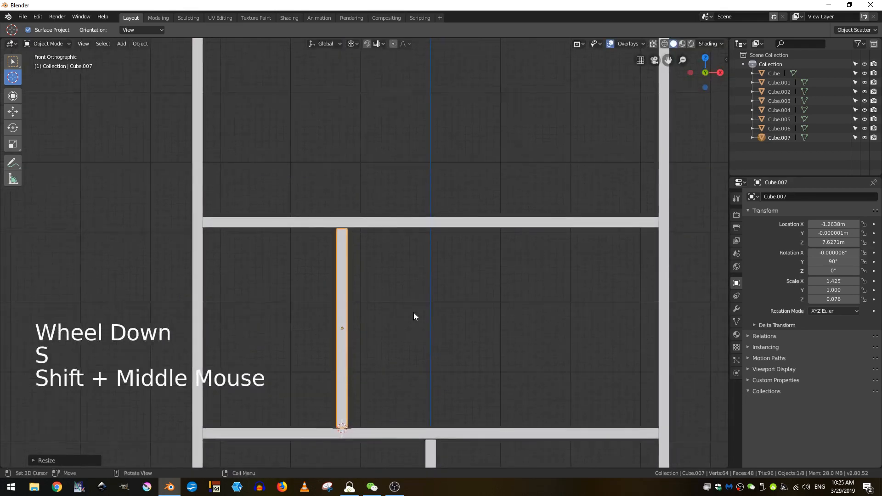
scroll(413, 316, "up", 3)
key("s")
key("z")
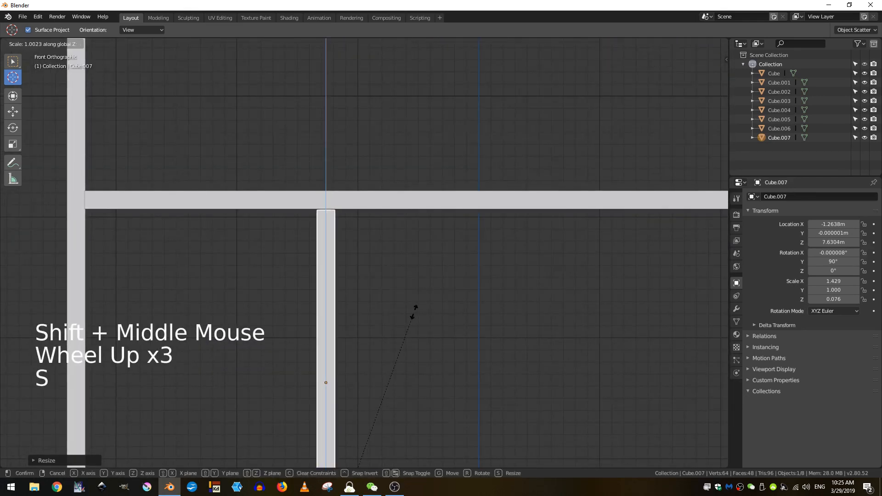
left_click(416, 309)
scroll(459, 225, "down", 6)
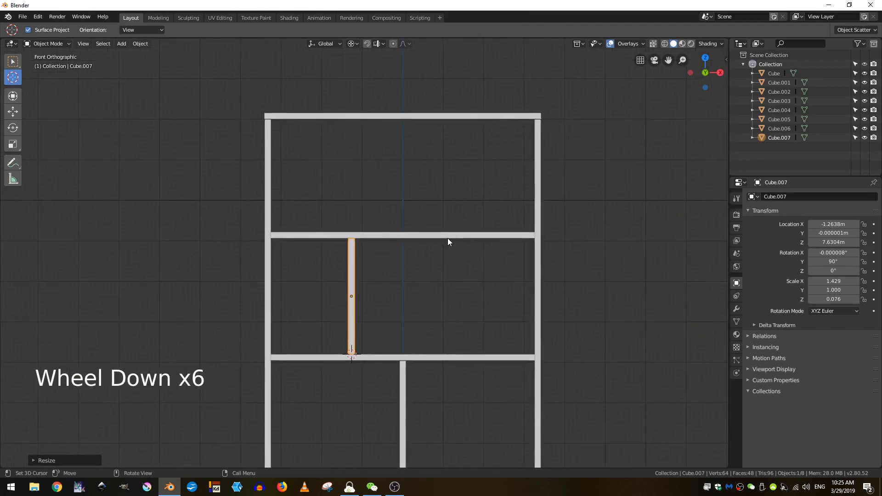
left_click(447, 237)
right_click(391, 236)
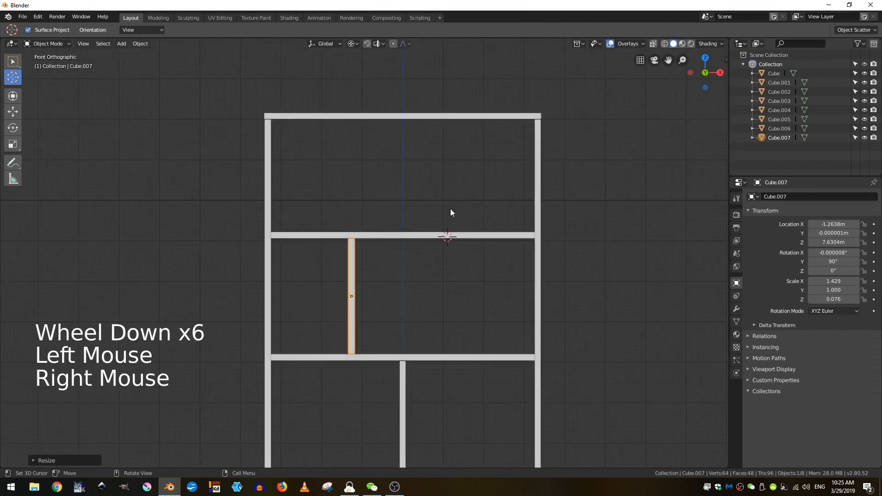
key("b")
left_click_drag(404, 221, 429, 250)
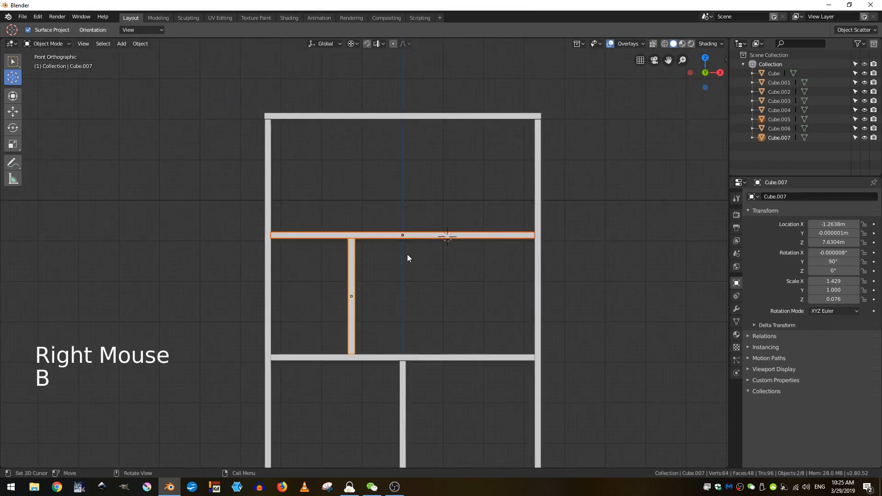
key("alt+a")
Duplicate the upper shelf and lower the copy about 1.5 m to halfway between the middle and upper shelves
key("b")
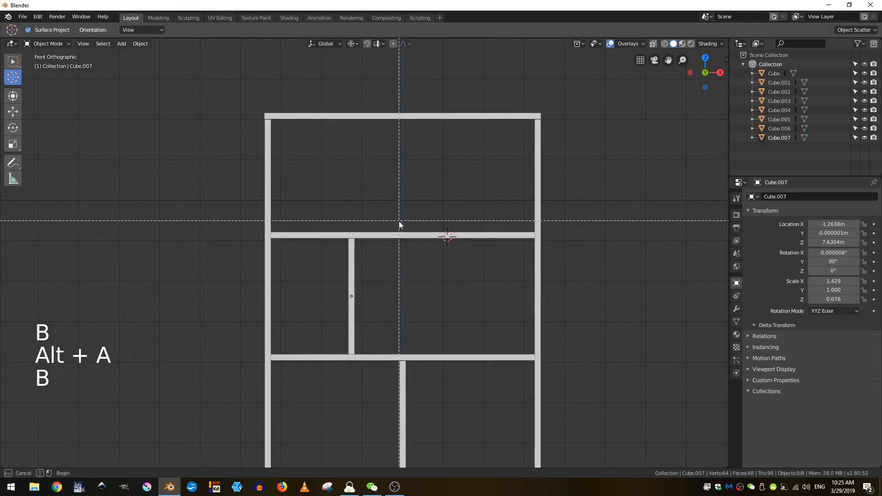
left_click_drag(402, 222, 423, 250)
scroll(423, 250, "up", 3)
middle_click_drag(424, 249, 477, 215, "shift")
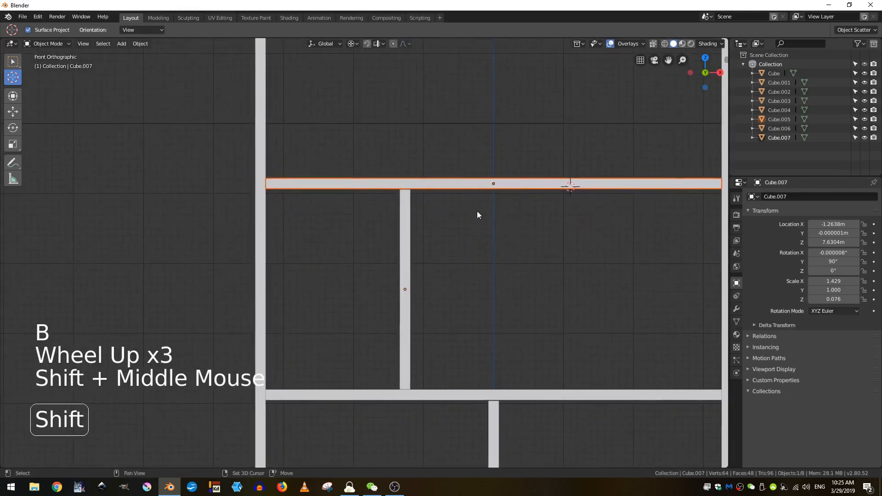
key("shift+d")
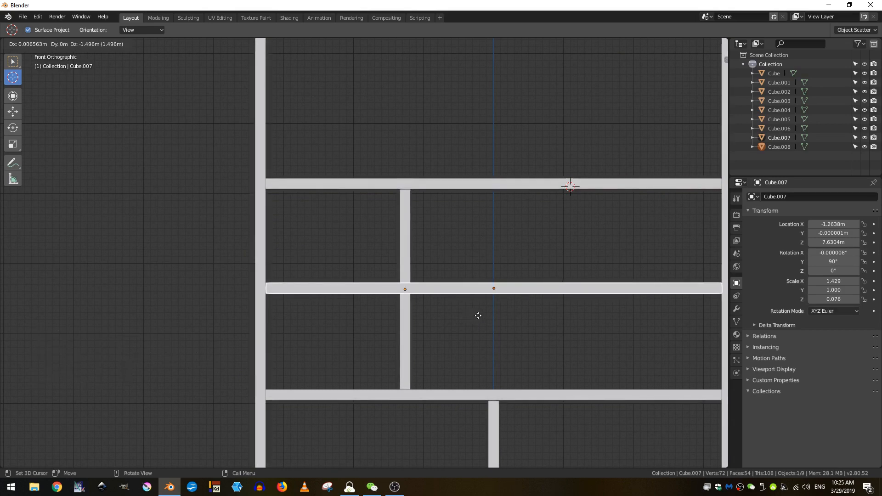
left_click(478, 316)
Place the 3D cursor at the negative X end of the copied shelf, against the side panel
middle_click_drag(476, 316, 456, 285, "shift")
scroll(463, 285, "up", 5)
scroll(464, 280, "up", 1, "shift")
left_click(445, 269)
scroll(532, 292, "down", 4)
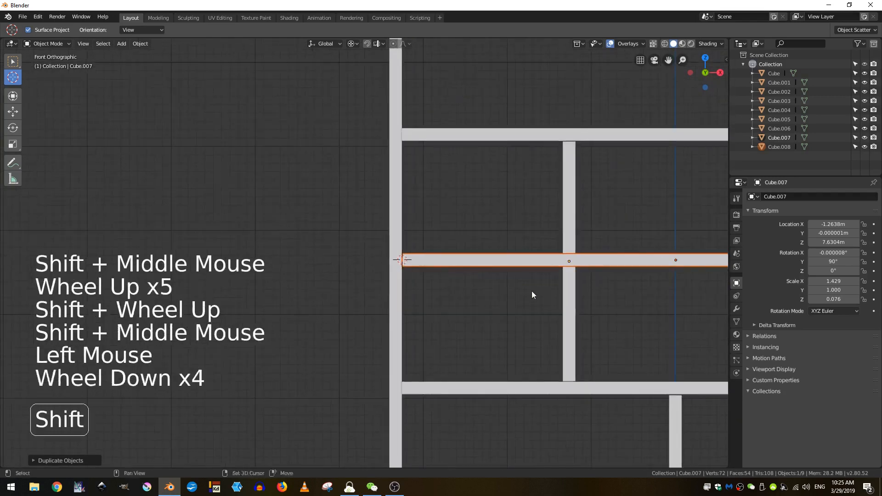
Shorten the copied shelf along X from the 3D cursor to a scale factor of about 0.305, reaching the short vertical divider
middle_click_drag(532, 292, 575, 322, "shift")
scroll(576, 322, "down", 1)
key("s")
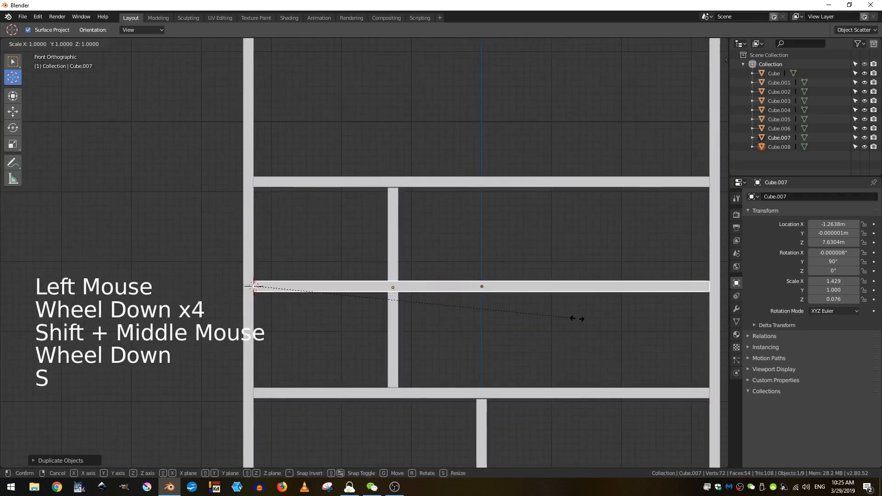
key("x")
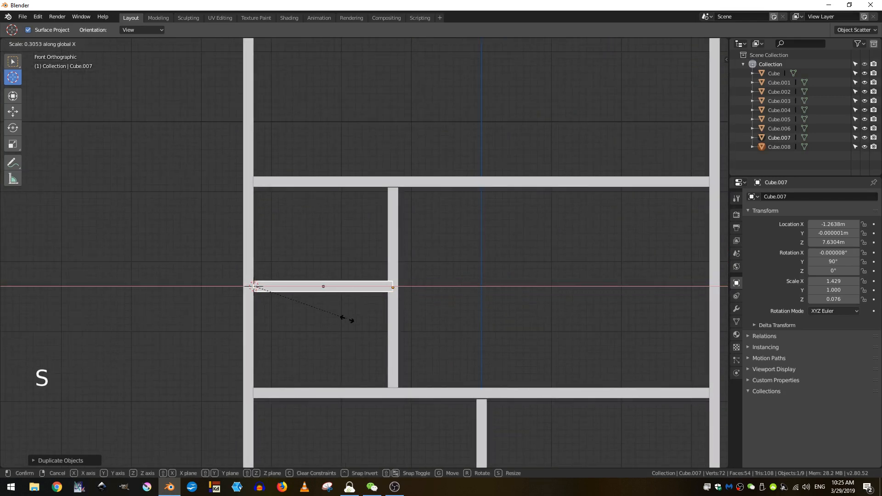
left_click(348, 318)
Fine-tune the short shelf's length along X so its free end sits flush against the near face of the divider
scroll(561, 317, "up", 4)
key("s")
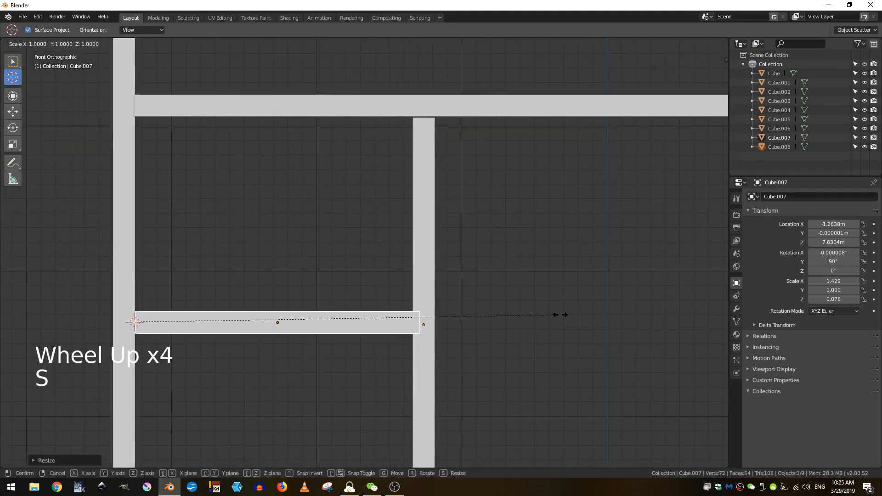
key("x")
left_click(549, 318)
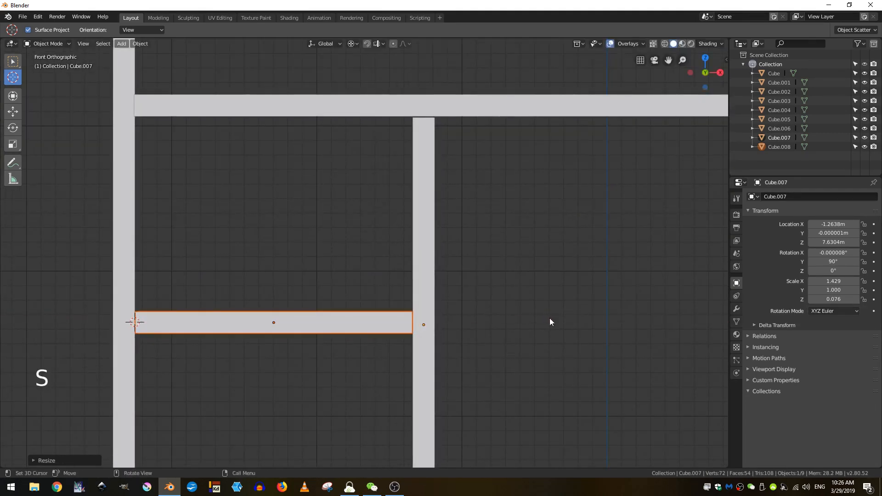
Duplicate the central divider of the lowest compartment and move the copy about 0.75 m in X and 9.13 m in Z, onto the upper shelf
scroll(549, 318, "down", 11)
scroll(548, 317, "up", 2)
scroll(469, 359, "up", 1)
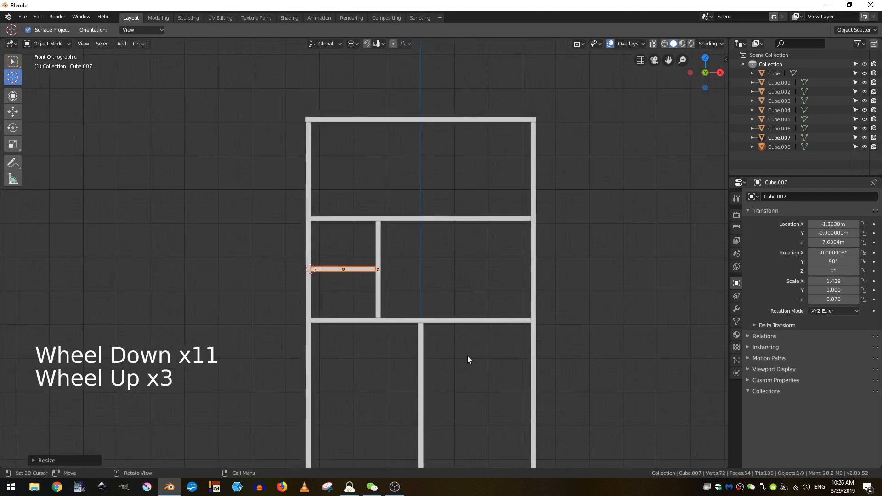
middle_click_drag(472, 319, 459, 229, "shift")
scroll(418, 169, "down", 1)
scroll(418, 167, "down", 1)
scroll(418, 167, "up", 3)
scroll(459, 228, "down", 3)
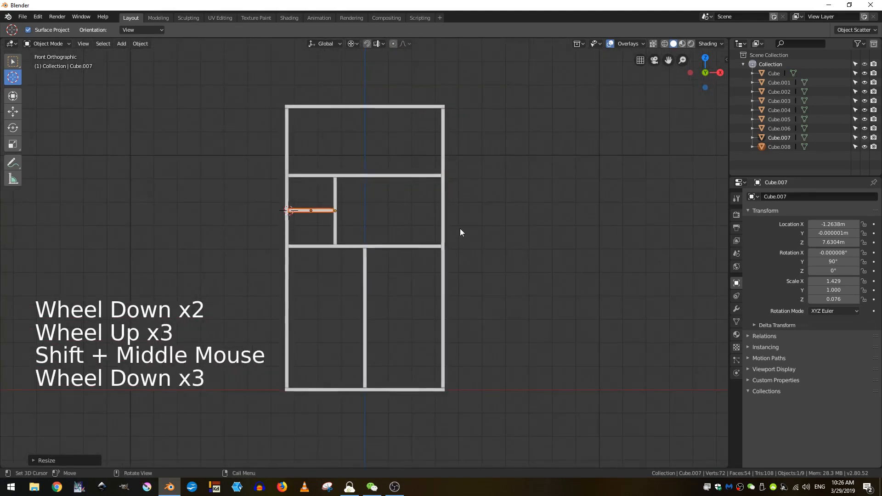
scroll(460, 228, "up", 1)
scroll(459, 227, "up", 1)
left_click(362, 325)
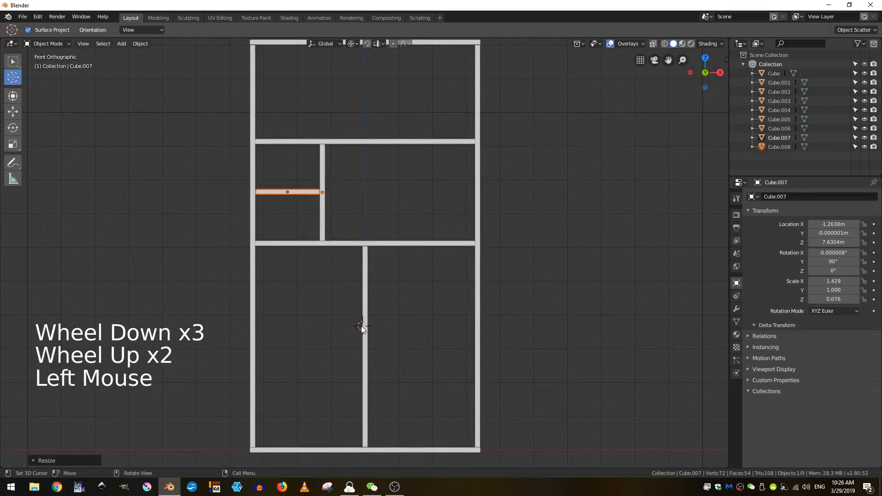
left_click(365, 310)
key("alt+a")
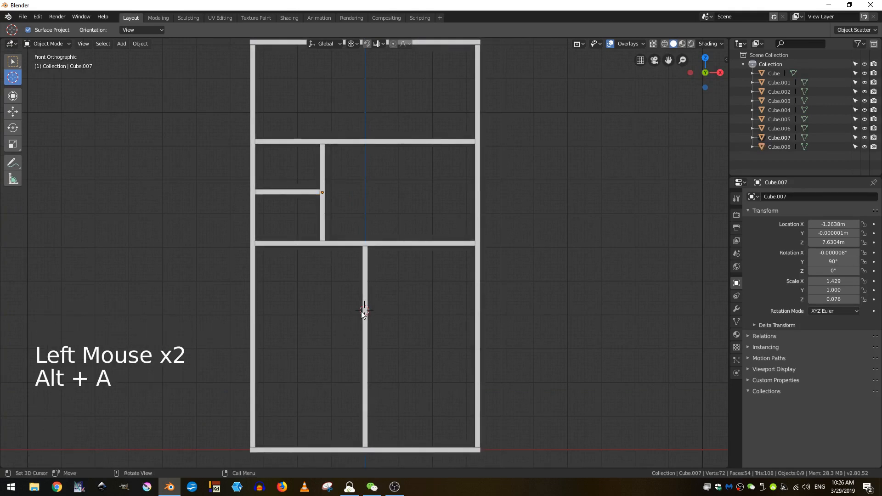
key("b")
left_click_drag(339, 308, 400, 333)
middle_click_drag(418, 310, 379, 365, "shift")
key("shift+d")
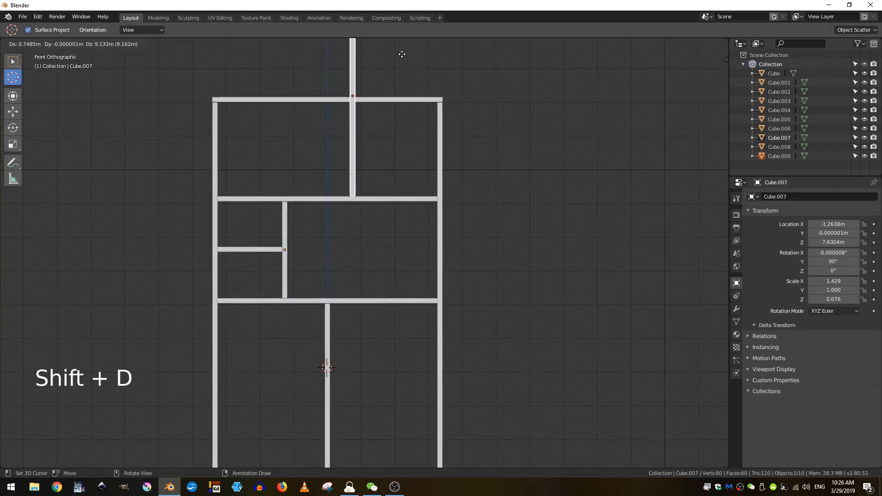
left_click(402, 53)
Move the copied divider about 0.003 m along Z so its lower end rests exactly on the upper shelf
middle_click_drag(391, 92, 381, 124, "shift")
scroll(364, 309, "up", 7)
middle_click_drag(317, 321, 477, 250, "shift")
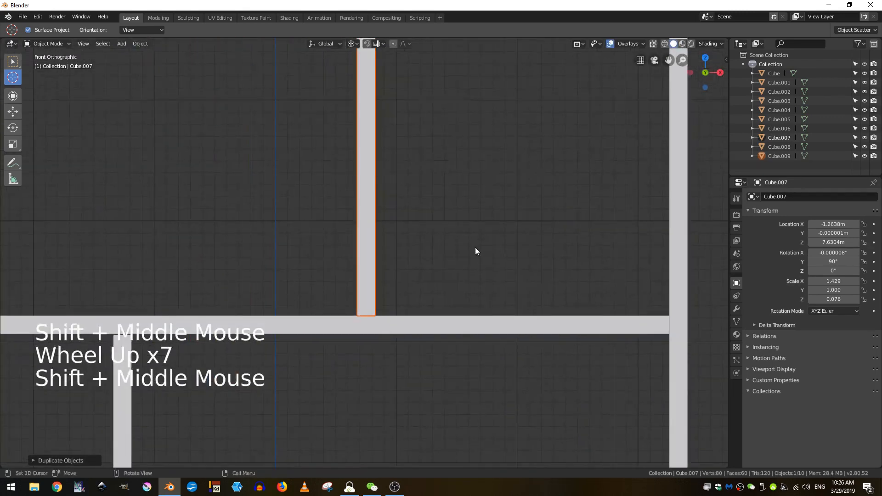
scroll(468, 256, "up", 1)
key("g")
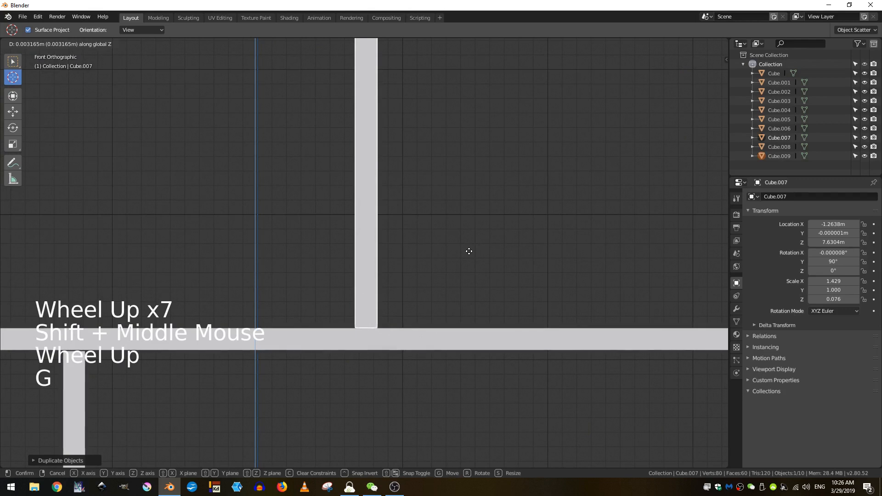
left_click(469, 251)
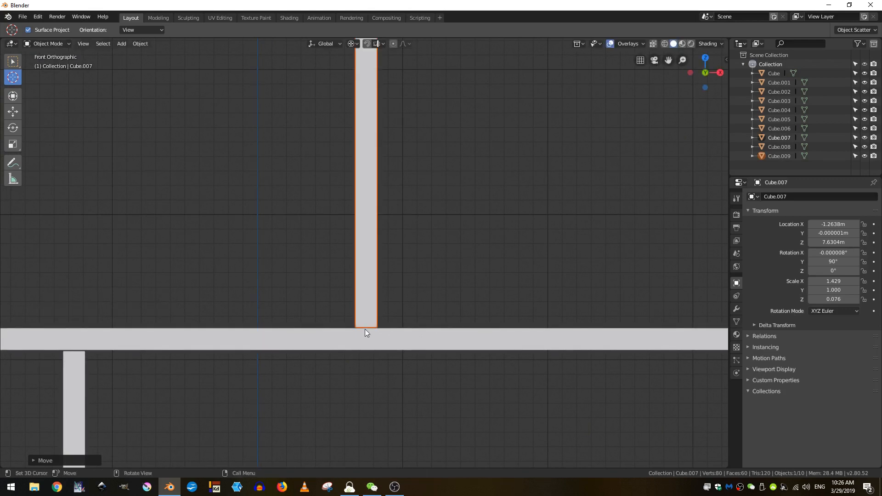
Place the 3D cursor at the copied divider's base and shorten it along Z to fit under the top panel, finishing with a factor of about 0.917
left_click(365, 329)
scroll(491, 222, "down", 4)
middle_click_drag(492, 222, 461, 297, "shift")
key("s")
key("z")
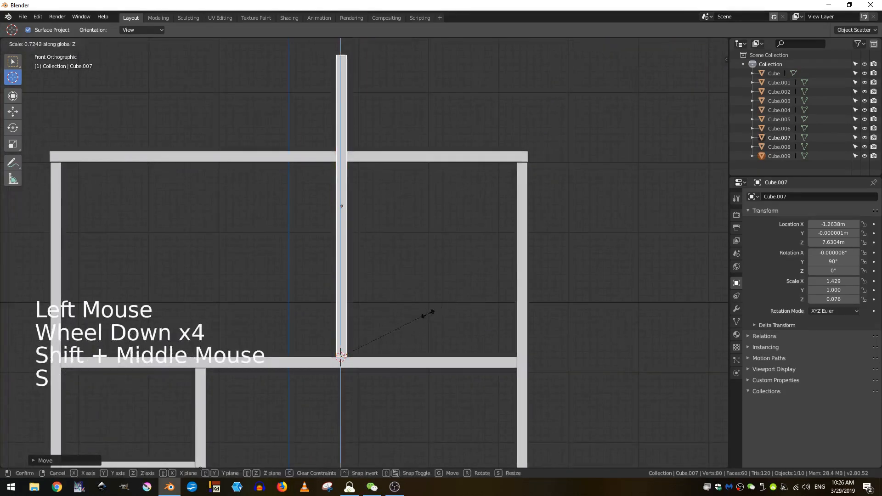
key("s")
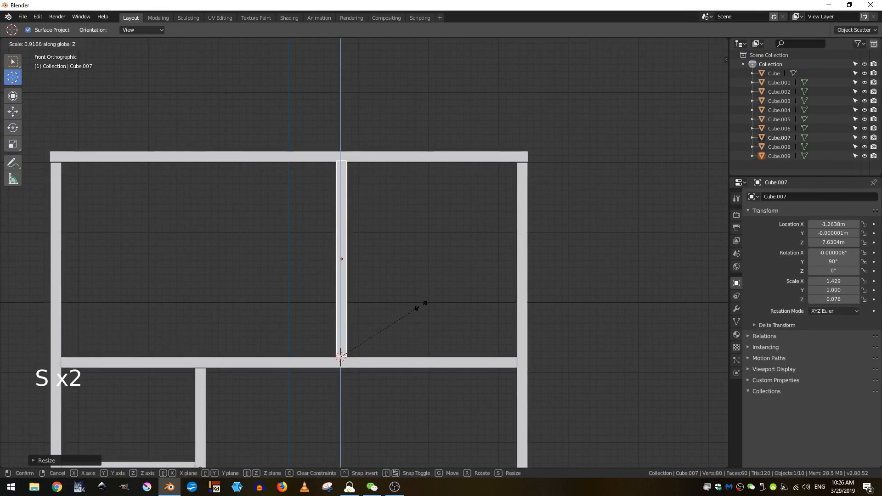
left_click(421, 306)
Select all the shelf parts and raise them about 0.082 m along Z so the base panel rests on the ground line
scroll(421, 306, "down", 5)
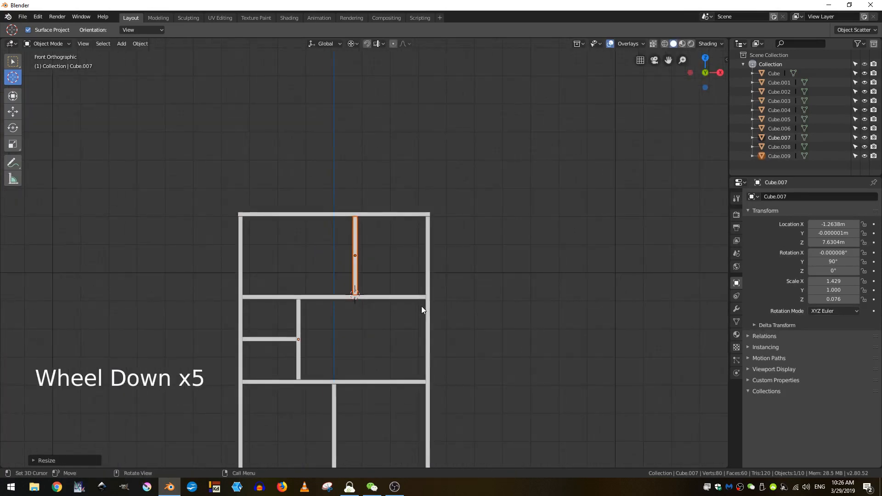
middle_click_drag(420, 306, 451, 168, "shift")
scroll(453, 202, "up", 3)
scroll(454, 240, "up", 1)
middle_click_drag(455, 240, 450, 272, "shift")
key("a")
scroll(450, 274, "up", 2)
key("g")
key("z")
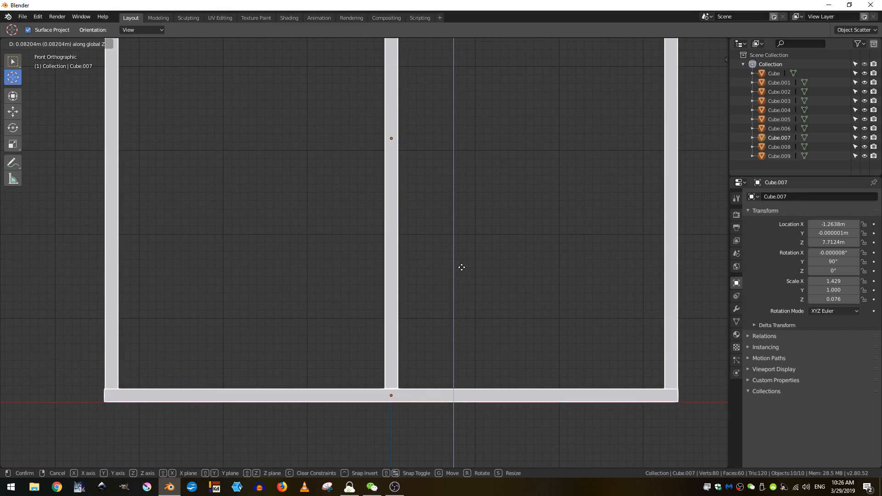
left_click(461, 267)
Snap the 3D cursor to the world origin and view the whole shelf in perspective
key("shift+s")
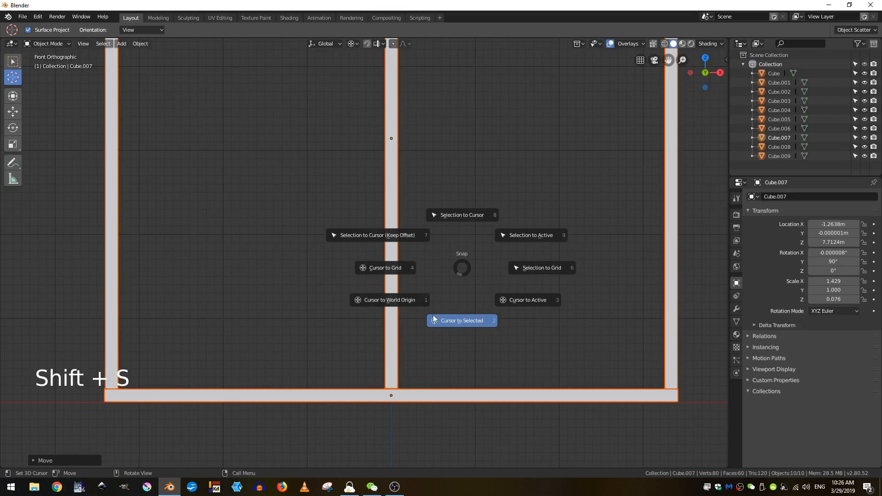
left_click(385, 301)
scroll(385, 301, "down", 7)
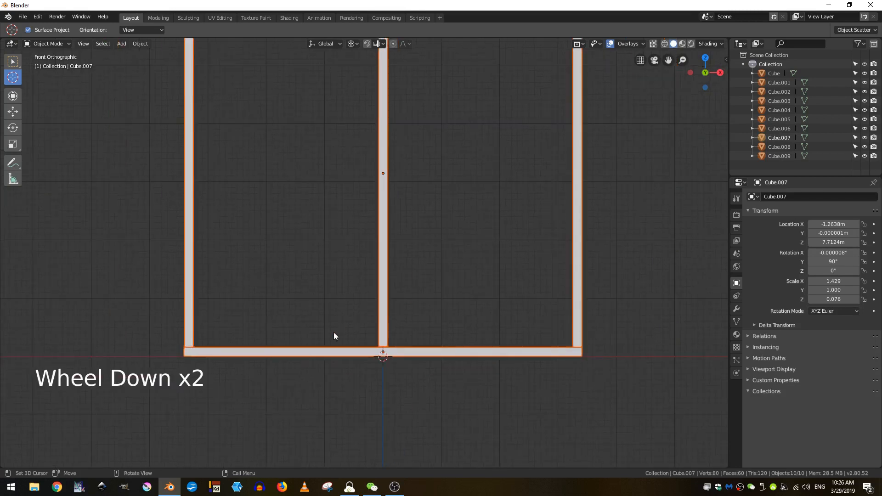
middle_click_drag(302, 181, 330, 219)
scroll(327, 166, "down", 3)
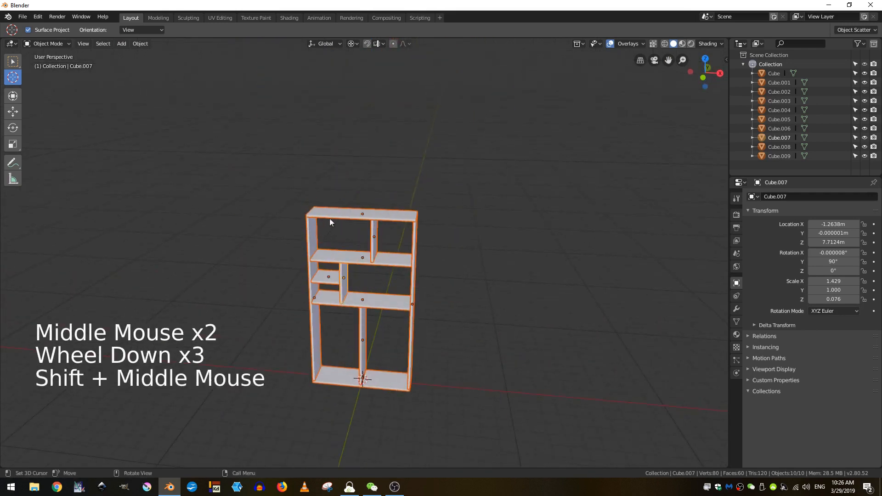
left_click(329, 224)
scroll(329, 224, "up", 1)
Switch from the Cursor tool to the plain Select tool
left_click(14, 62)
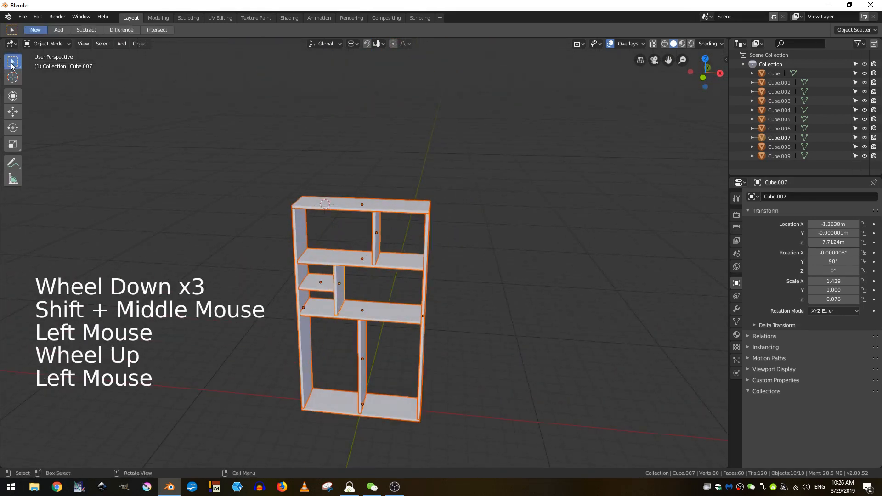
left_click(14, 62)
left_click_drag(15, 63, 65, 69)
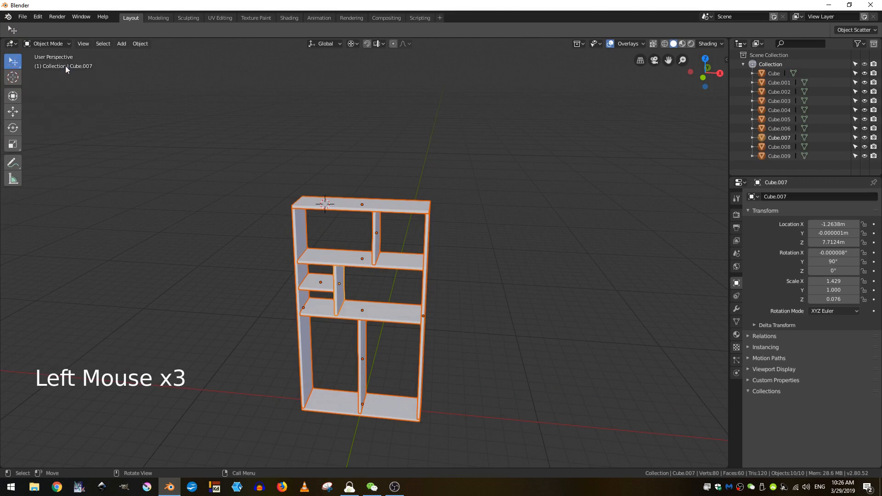
Select all the panels, shelves and dividers one by one, with the base panel last, and join them into a single object
left_click(317, 207)
left_click(317, 207, "shift")
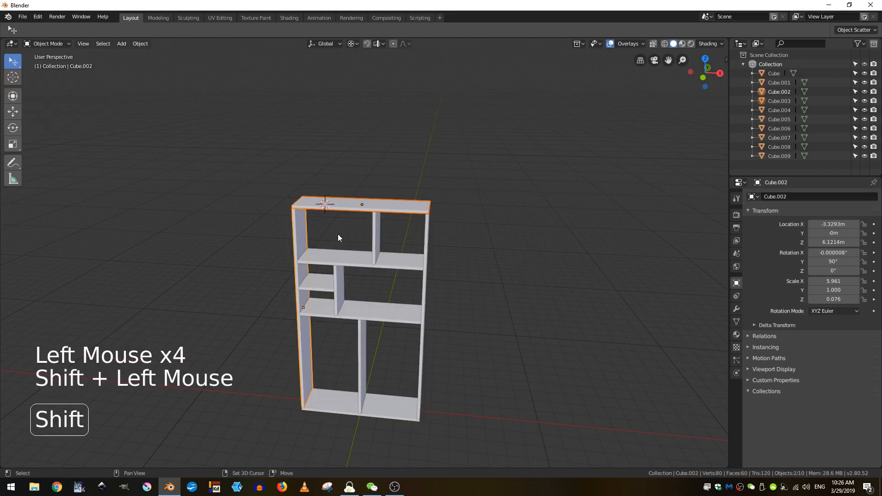
left_click(375, 232, "shift")
left_click(425, 236, "shift")
left_click(344, 260, "shift")
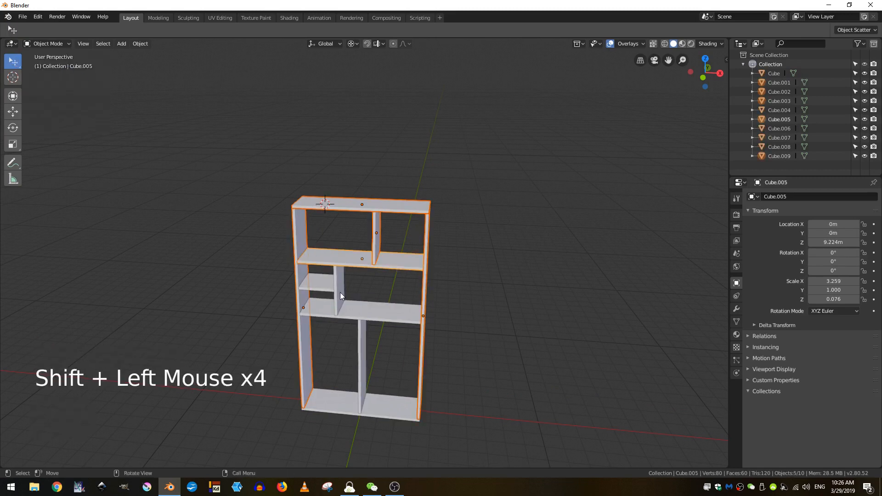
scroll(340, 292, "up", 2)
left_click(281, 298, "shift")
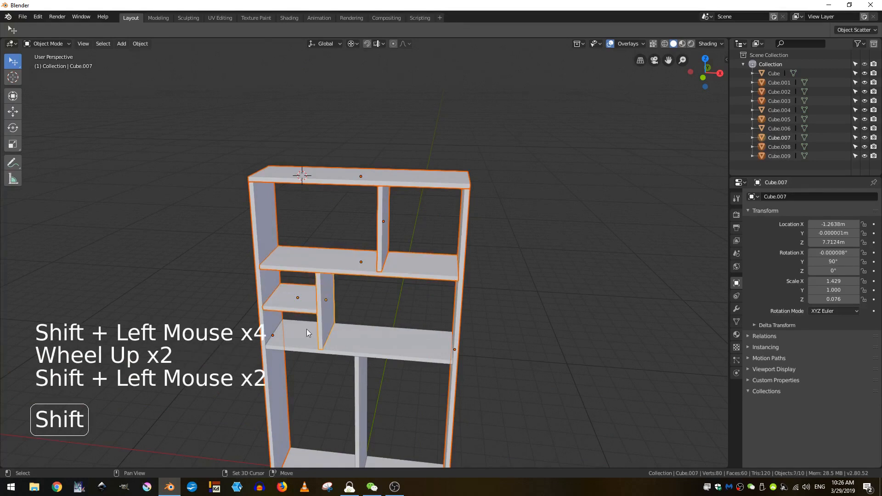
left_click(367, 348, "shift")
middle_click_drag(419, 387, 413, 260, "shift")
left_click(389, 208, "shift")
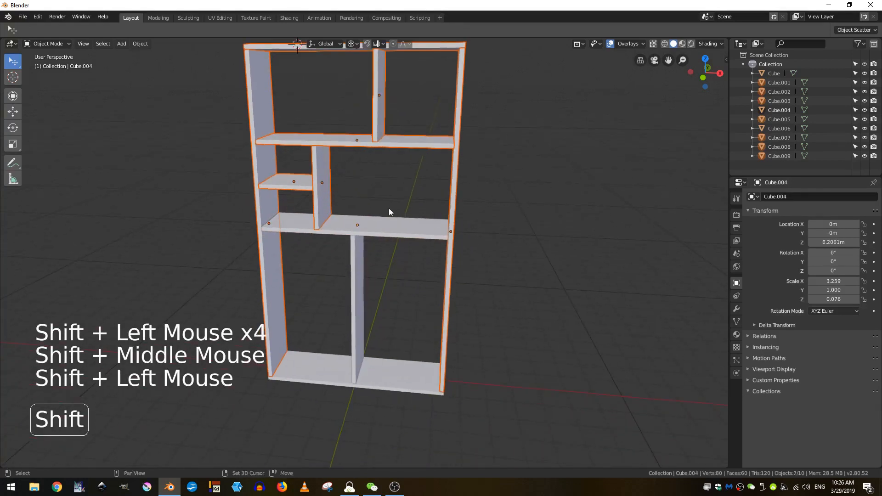
left_click(389, 223, "shift")
left_click(358, 295, "shift")
left_click(318, 381, "shift")
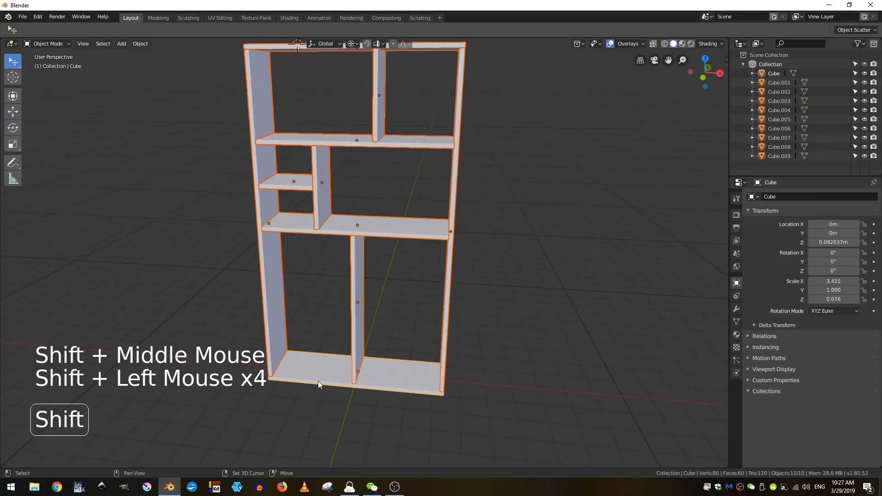
key("ctrl+j")
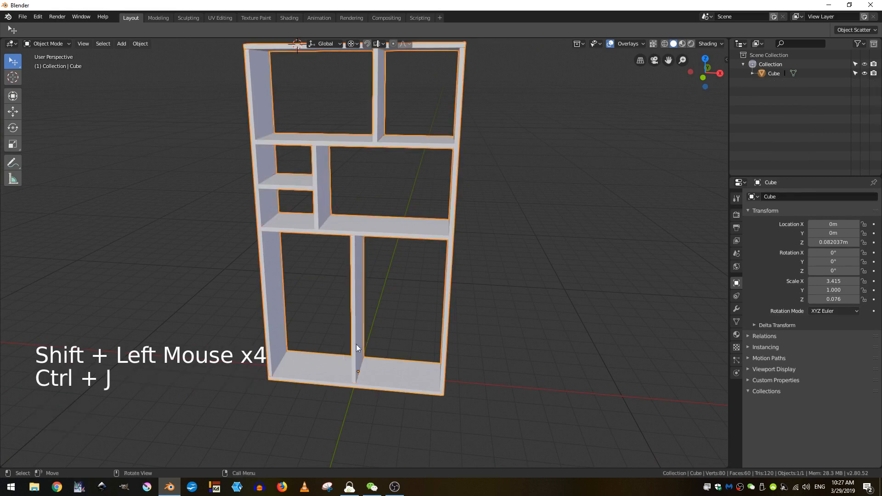
Snap the 3D cursor to the world origin in front view and set the joined shelf's origin to the 3D cursor
middle_click_drag(379, 360, 380, 284, "shift")
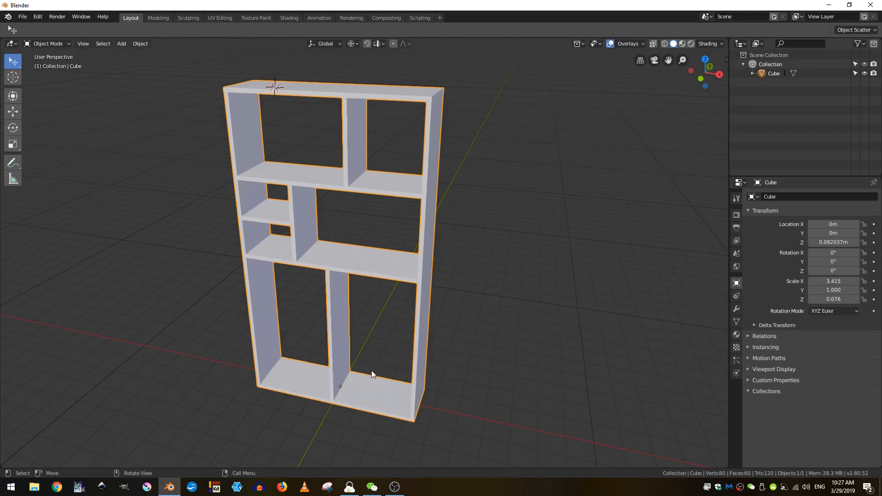
middle_click_drag(365, 387, 376, 357)
key("KP_1")
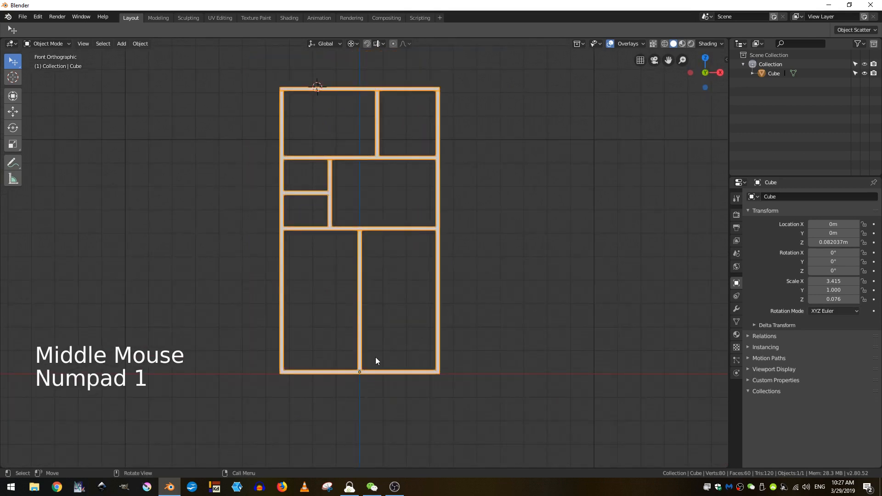
key("shift+s")
left_click(339, 390)
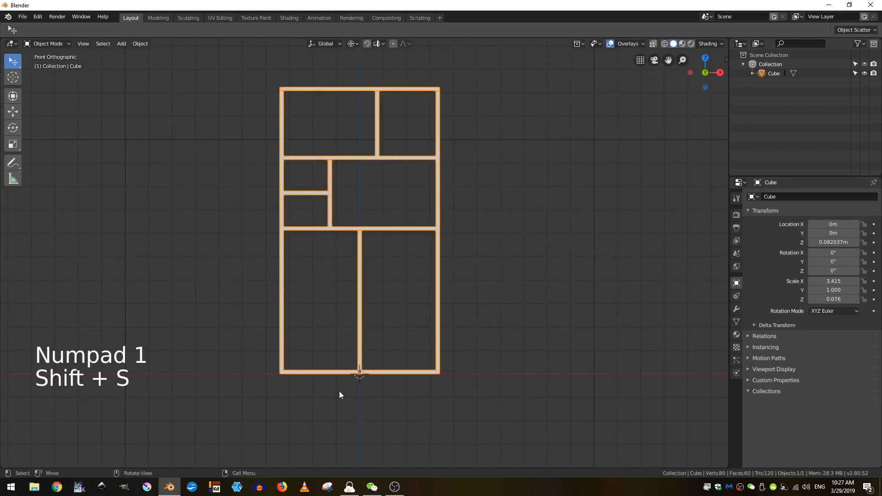
left_click(140, 44)
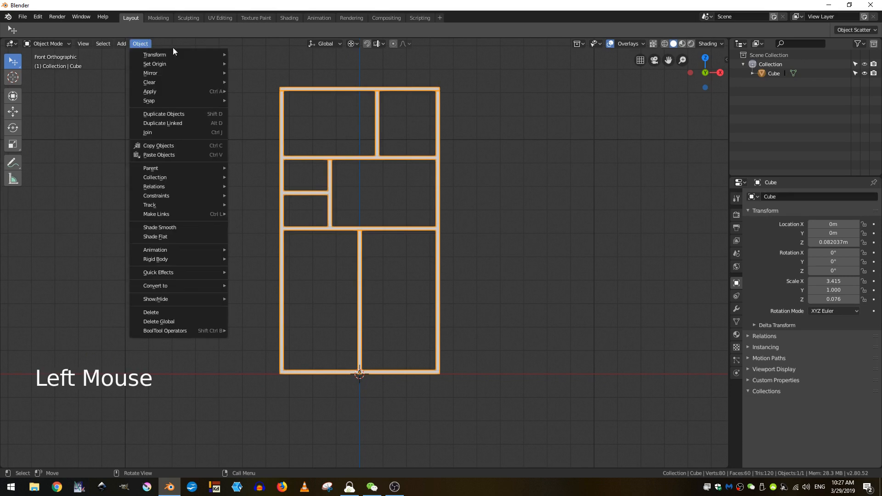
mouse_move(192, 65)
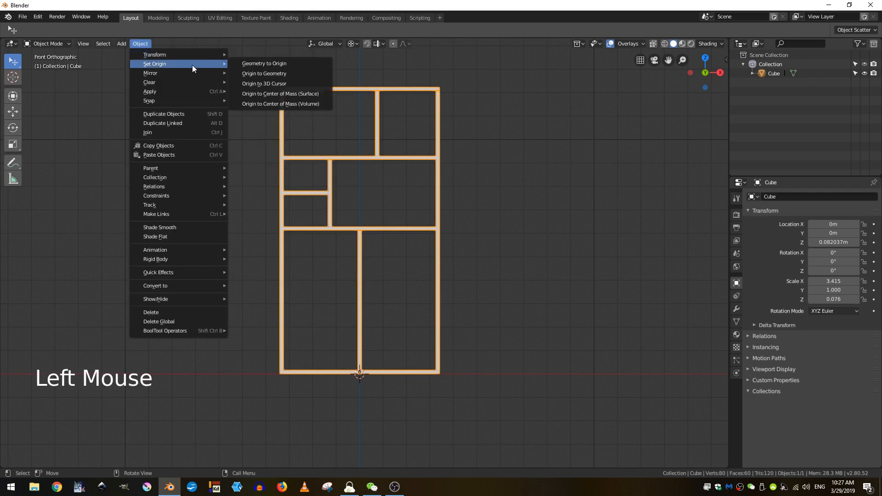
left_click(255, 84)
Add a Bevel modifier to the joined shelf and bring its top corner into close view
scroll(504, 257, "down", 2)
middle_click_drag(504, 257, 436, 258, "shift")
scroll(363, 248, "up", 2)
middle_click_drag(436, 257, 432, 188)
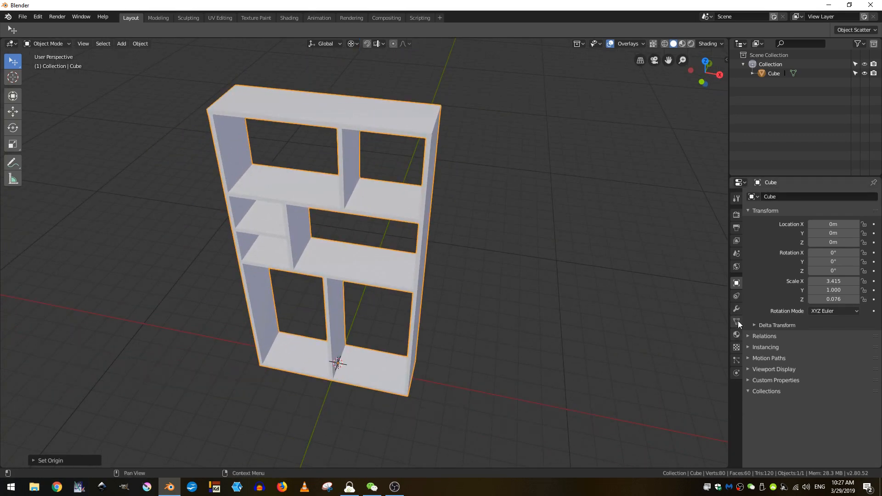
left_click(737, 309)
left_click(771, 201)
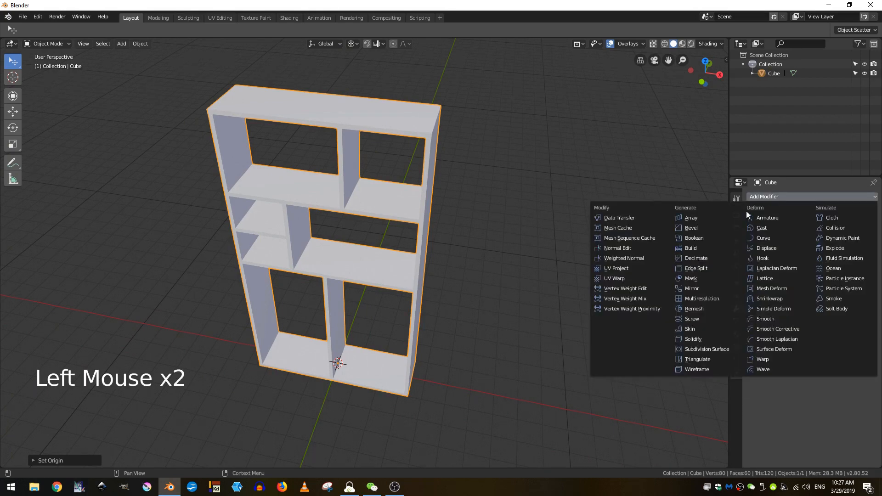
left_click(675, 228)
middle_click_drag(586, 205, 518, 355, "shift")
scroll(572, 283, "up", 2)
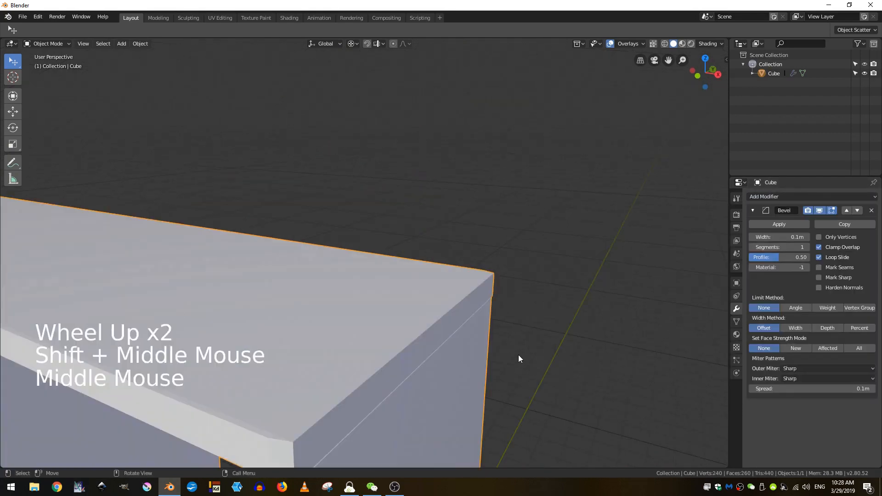
Apply the shelf's rotation and scale so that the Bevel modifier acts evenly on all its edges
scroll(523, 352, "down", 4)
middle_click_drag(395, 379, 412, 331, "shift")
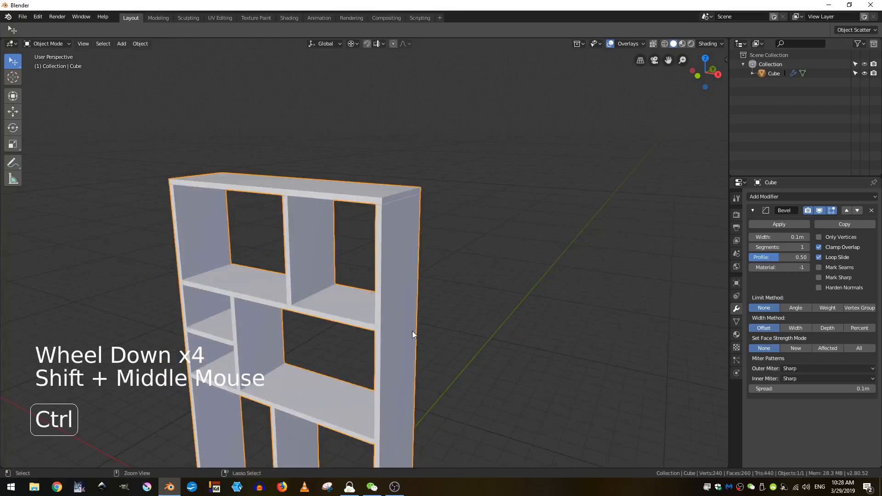
key("ctrl+a")
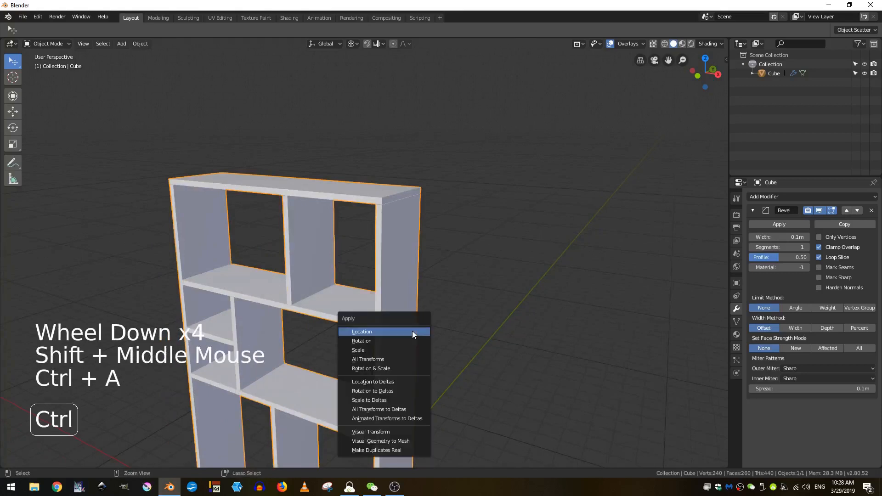
left_click(393, 368)
scroll(393, 368, "up", 1)
scroll(396, 365, "up", 2)
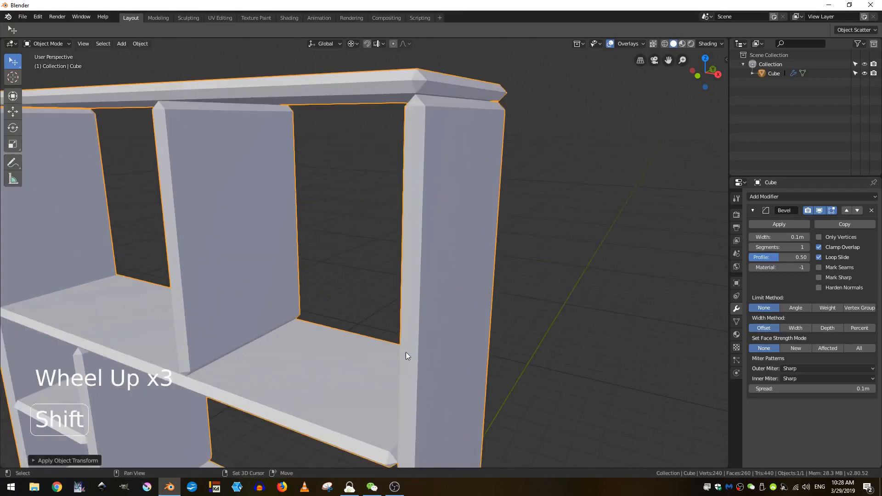
middle_click_drag(406, 352, 445, 349, "shift")
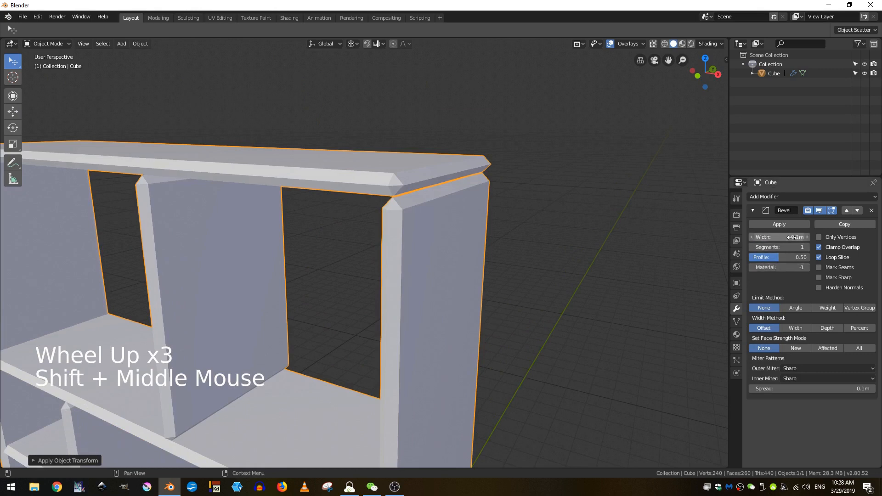
Reduce the Bevel modifier's width to 0.01 m and check the bevelled edges from the top to the base
left_click_drag(792, 237, 772, 237)
scroll(239, 276, "down", 3)
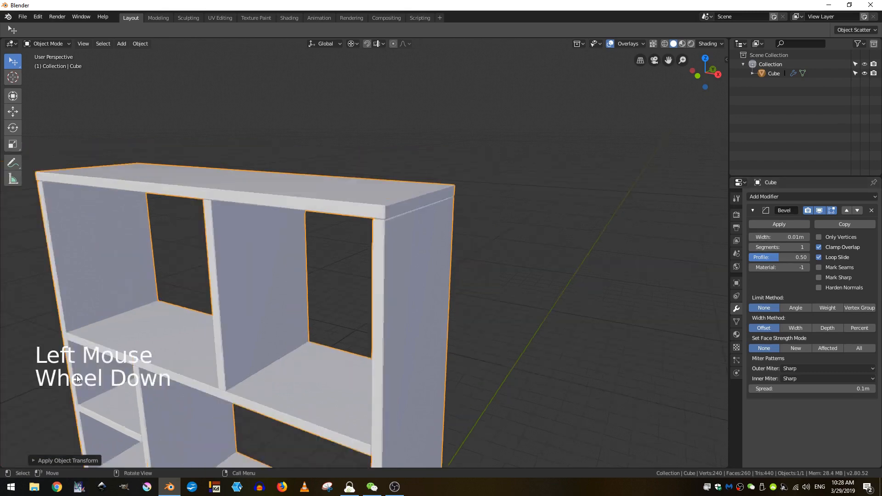
middle_click_drag(238, 276, 351, 294, "shift")
scroll(372, 281, "up", 2)
middle_click_drag(428, 281, 356, 310, "shift")
scroll(356, 310, "down", 4)
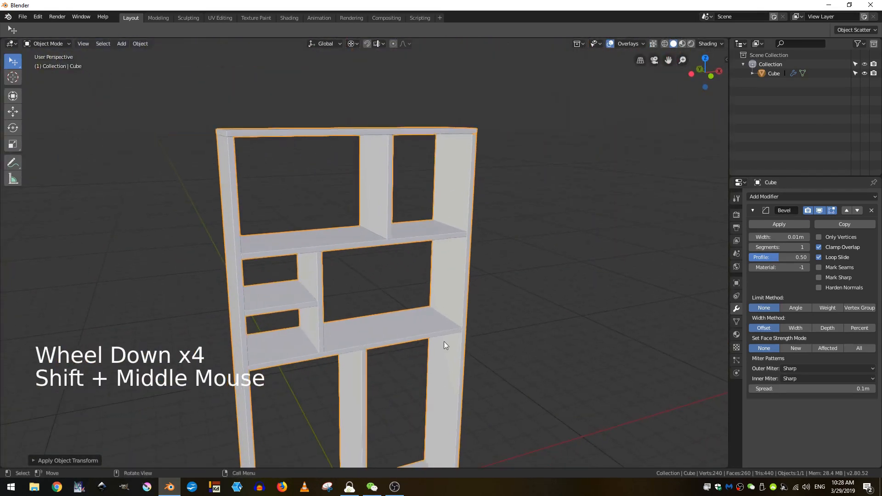
middle_click_drag(444, 341, 394, 252)
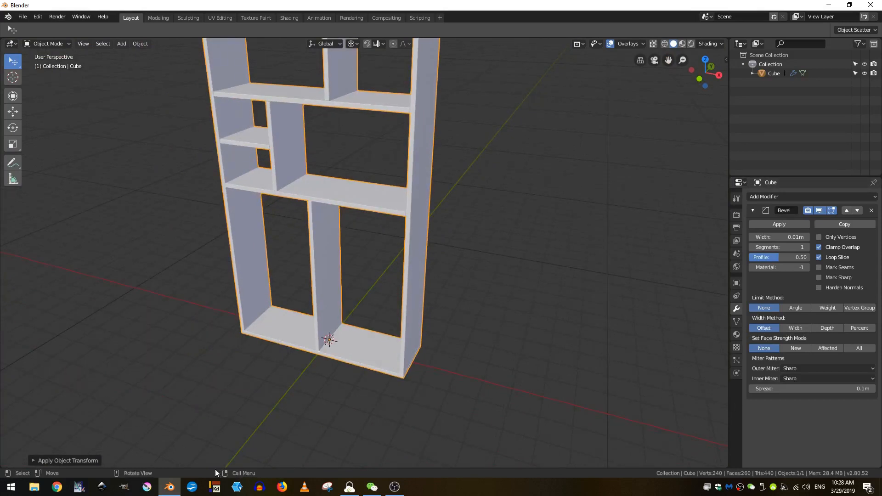
Split the 3D viewport into an upper and a lower area of roughly equal height
right_click(324, 467)
left_click(316, 458)
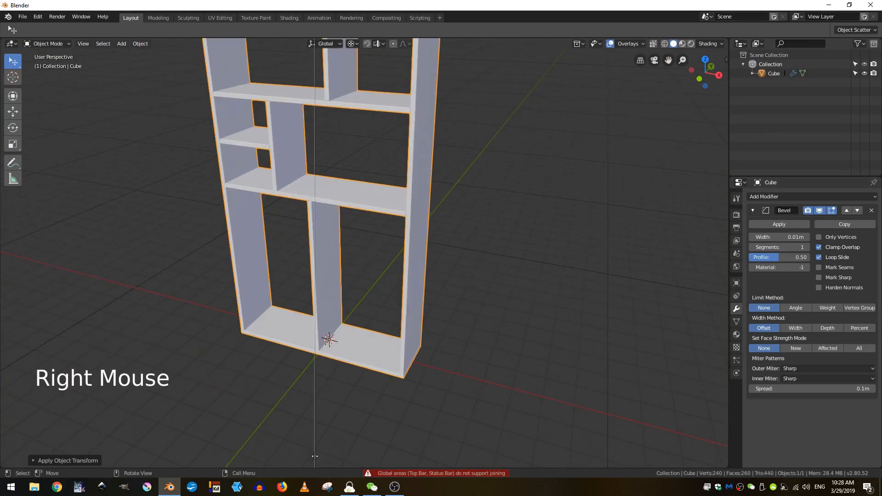
key("Tab")
left_click(360, 263)
middle_click_drag(401, 159, 397, 174, "shift")
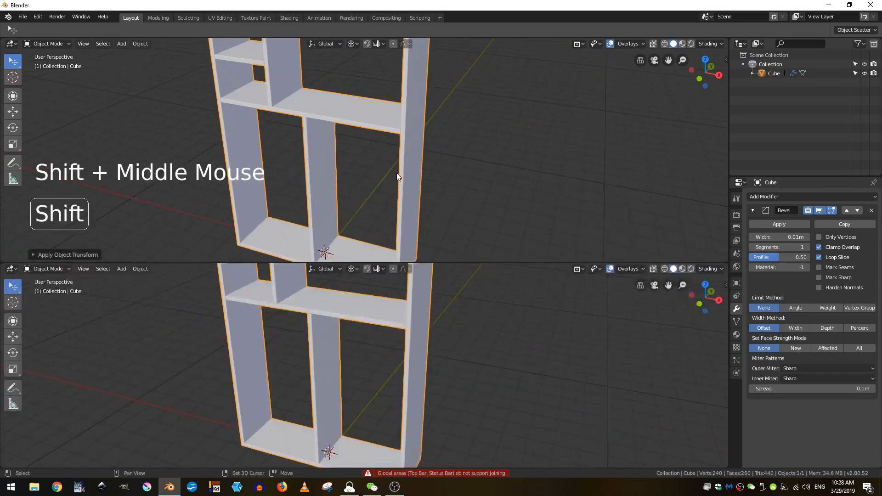
Switch the upper viewport to LookDev shading and turn the lower area into a Shader Editor
left_click(392, 167)
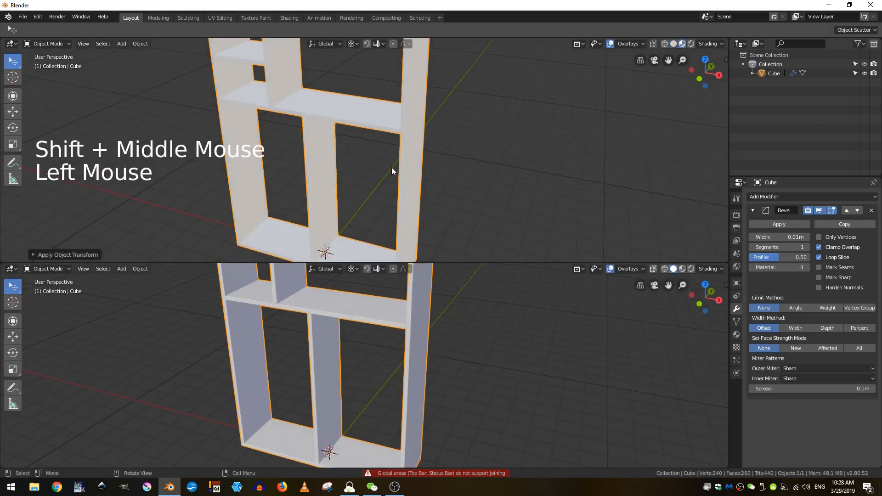
left_click(11, 269)
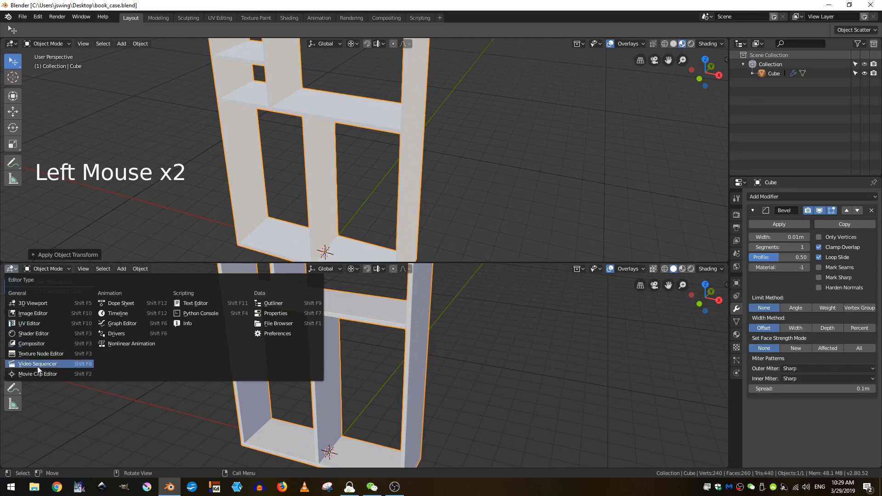
left_click(34, 334)
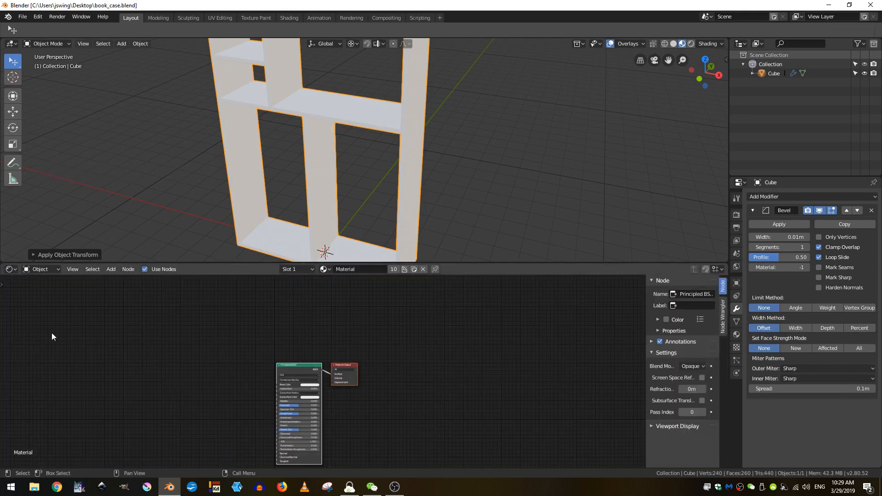
Add an Image Texture node with connected Mapping and Texture Coordinate nodes to the shelf's material
middle_click_drag(336, 398, 374, 381, "shift")
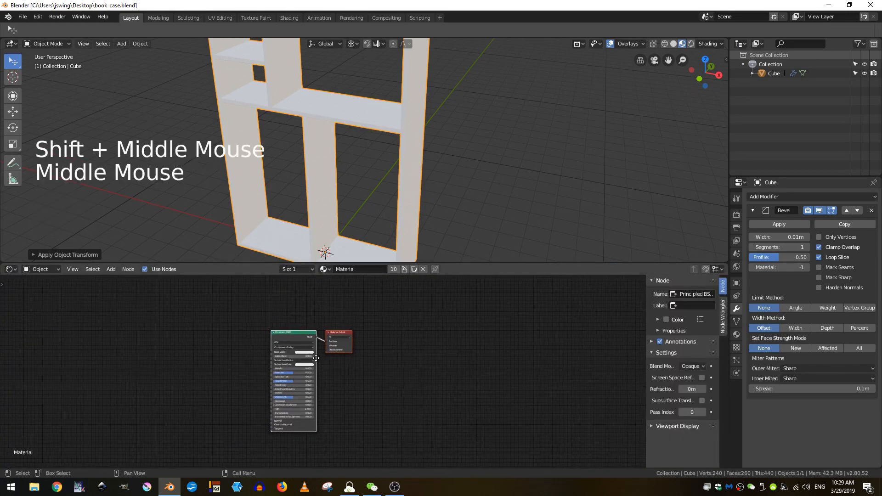
middle_click_drag(374, 150, 347, 182)
scroll(232, 433, "up", 4)
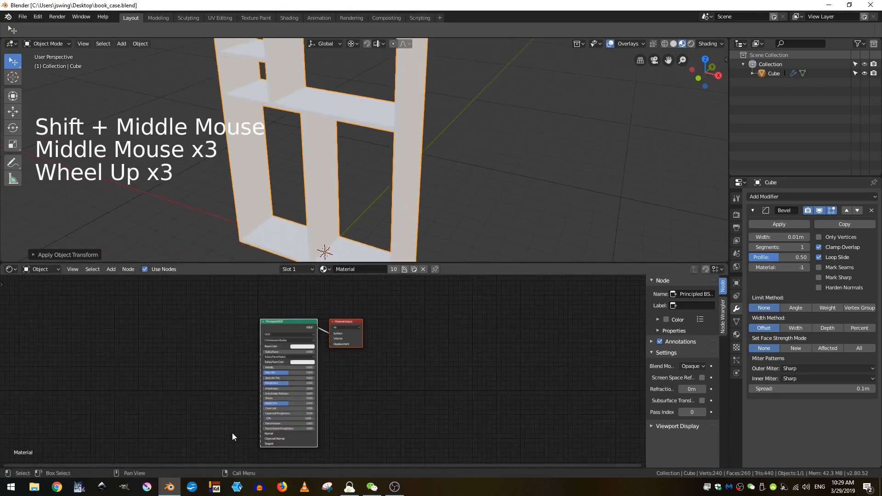
key("shift+a")
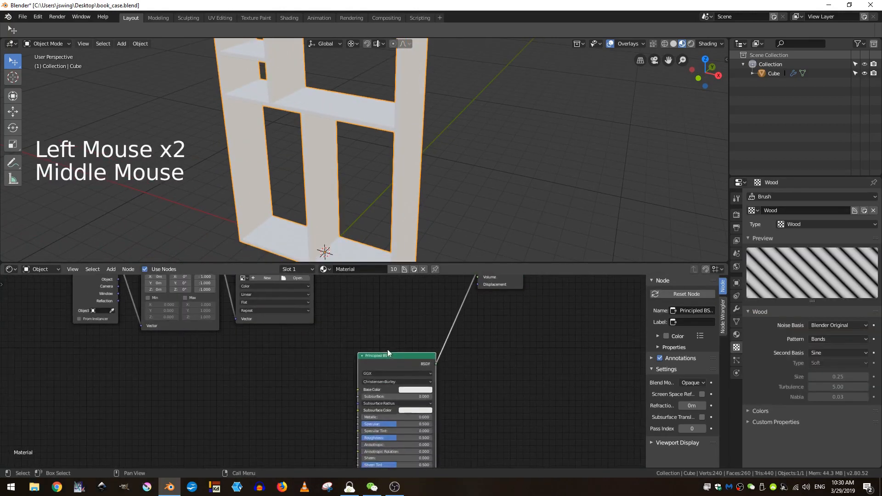
Duplicate the Principled BSDF node and arrange the copy above the original
key("shift+a")
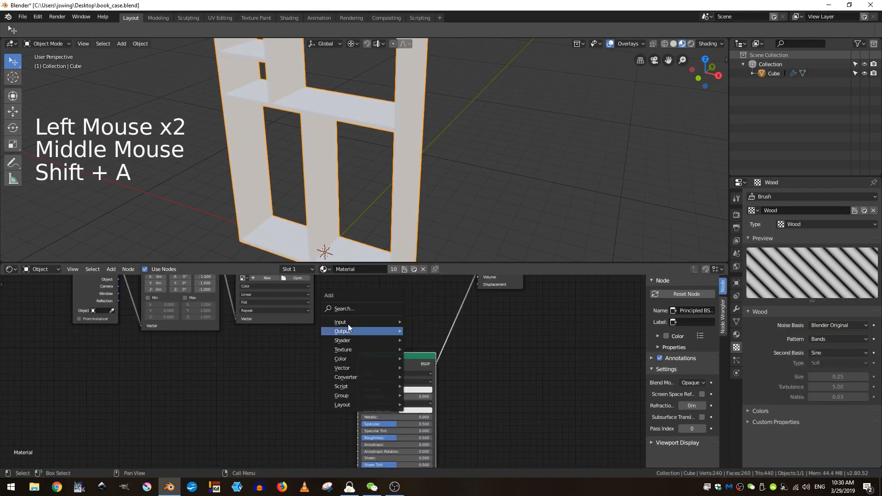
mouse_move(352, 325)
left_click(412, 362)
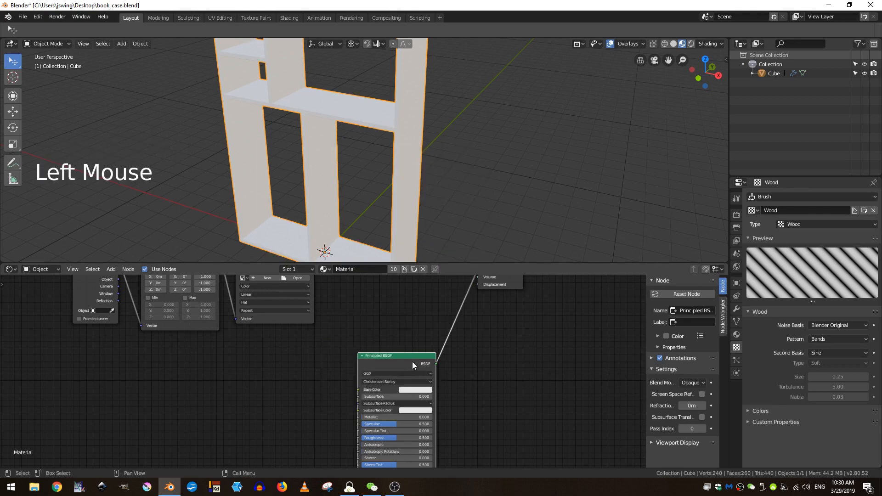
key("shift+d")
left_click(298, 344)
scroll(391, 364, "down", 6)
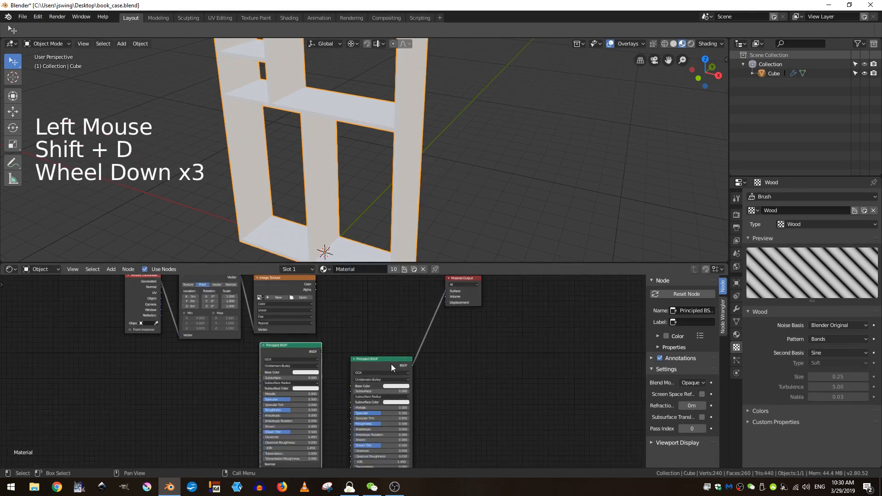
middle_click_drag(379, 366, 401, 332)
left_click_drag(402, 331, 332, 435)
Add a Mix Shader node and connect the two Principled BSDF nodes to its two shader inputs
key("shift+a")
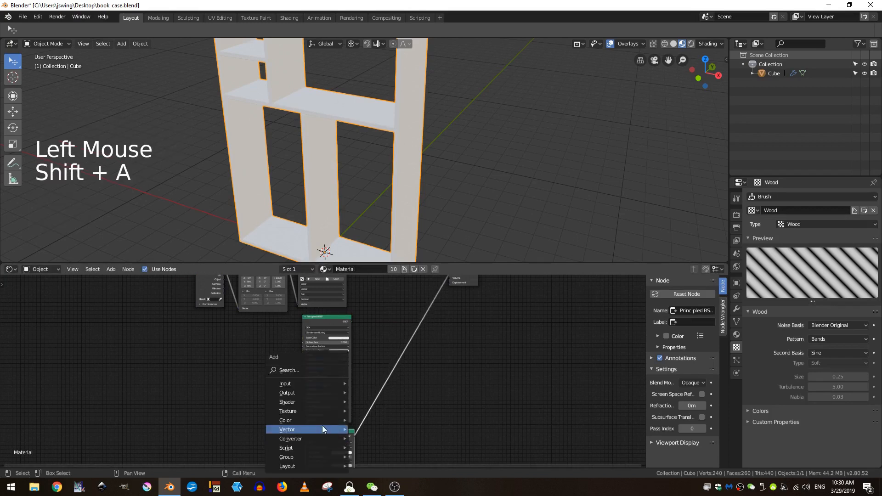
left_click(294, 363)
type("mix")
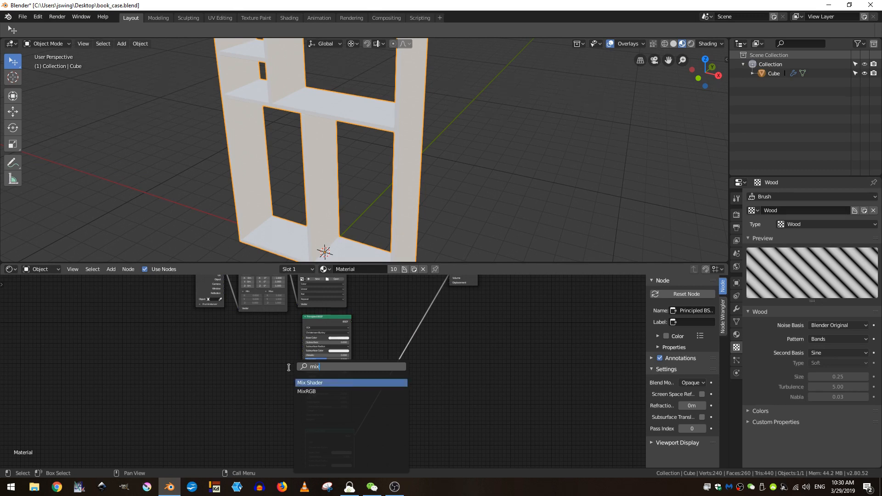
key("Return")
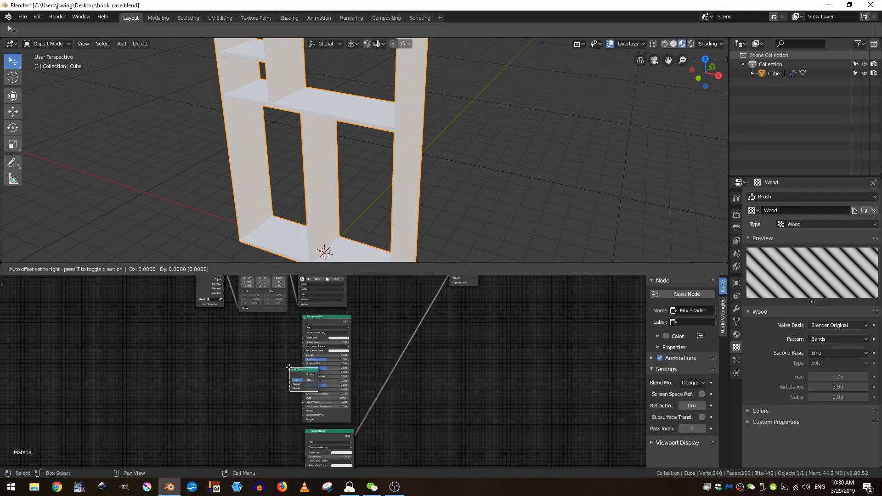
left_click(389, 321)
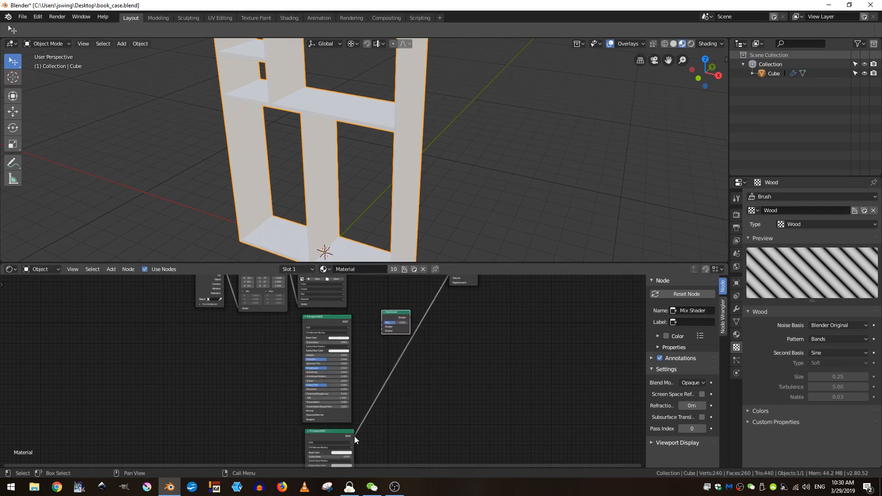
left_click_drag(355, 433, 382, 327)
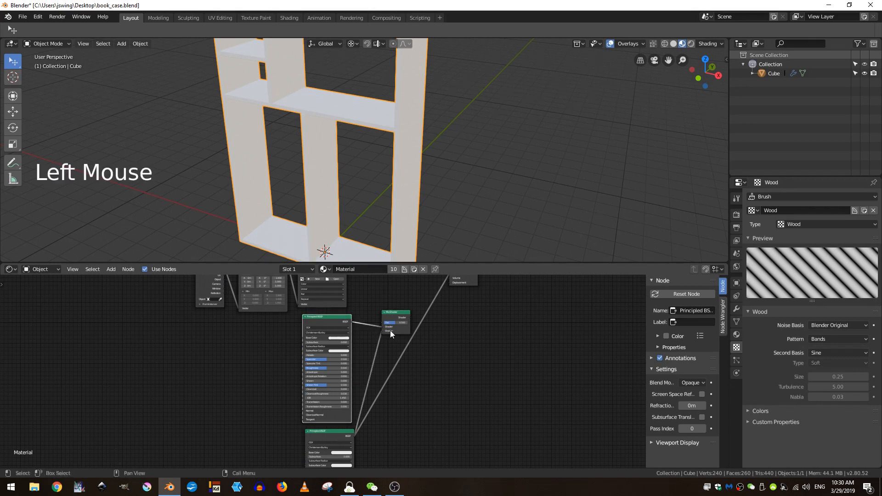
Add a Wave Texture node above the Image Texture node and preview its output on the shelf
middle_click_drag(390, 330, 391, 340, "shift")
scroll(397, 374, "up", 2)
key("shift+a")
mouse_move(397, 375)
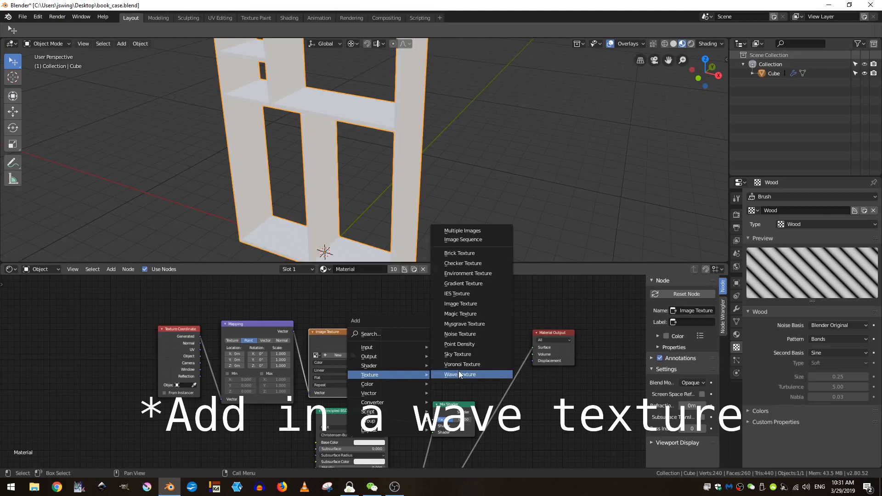
left_click(459, 374)
left_click(310, 440)
middle_click_drag(310, 440, 336, 302)
left_click(346, 349, "ctrl+shift")
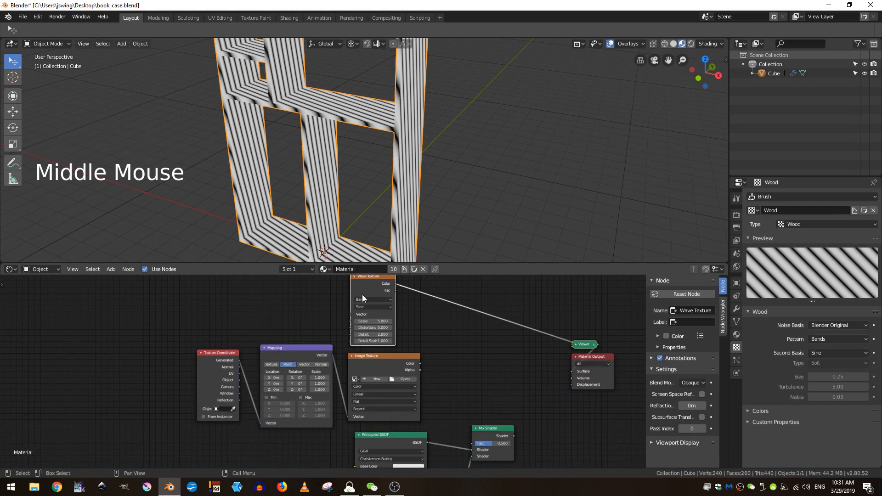
Delete the Image Texture, Mapping and Texture Coordinate nodes and move the Wave Texture closer to the upper Principled BSDF
left_click(356, 369)
left_click(294, 367, "shift")
left_click(210, 369, "shift")
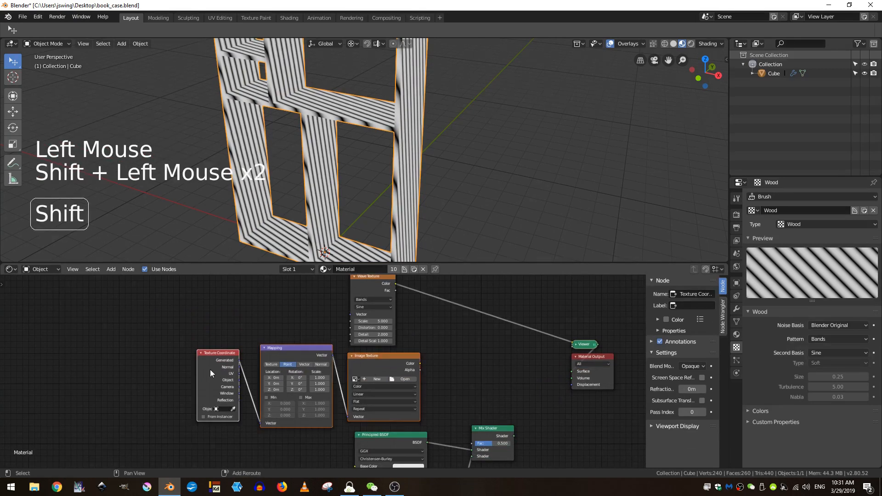
key("x")
left_click(376, 283)
left_click(376, 283)
key("g")
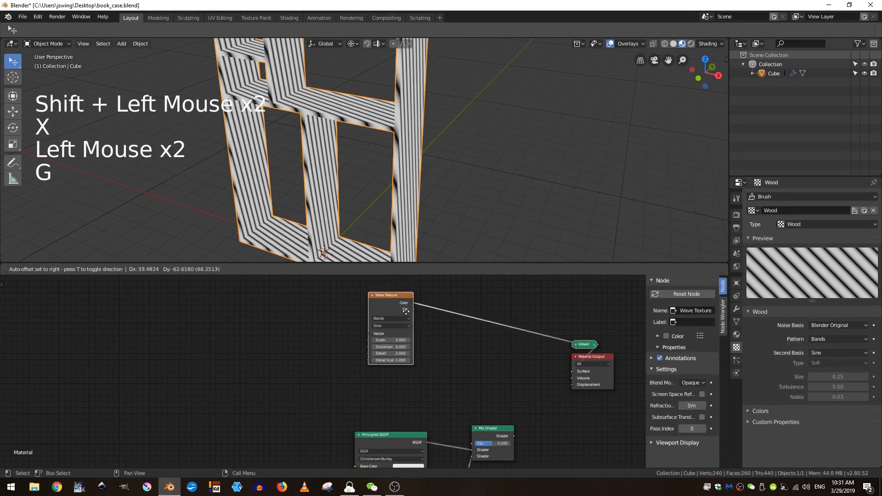
middle_click_drag(411, 361, 381, 329)
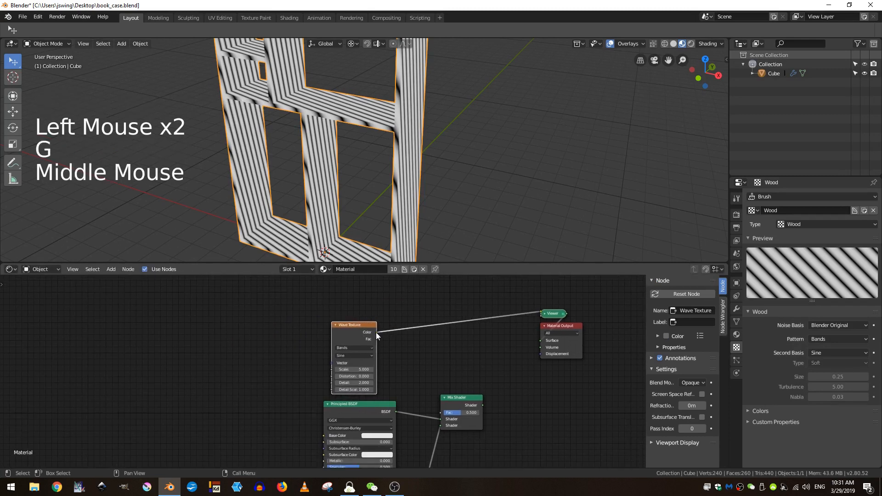
Connect the Wave Texture's Color output to the Mix Shader's Fac and feed the Mix Shader into the Material Output's Surface
left_click_drag(377, 333, 397, 364)
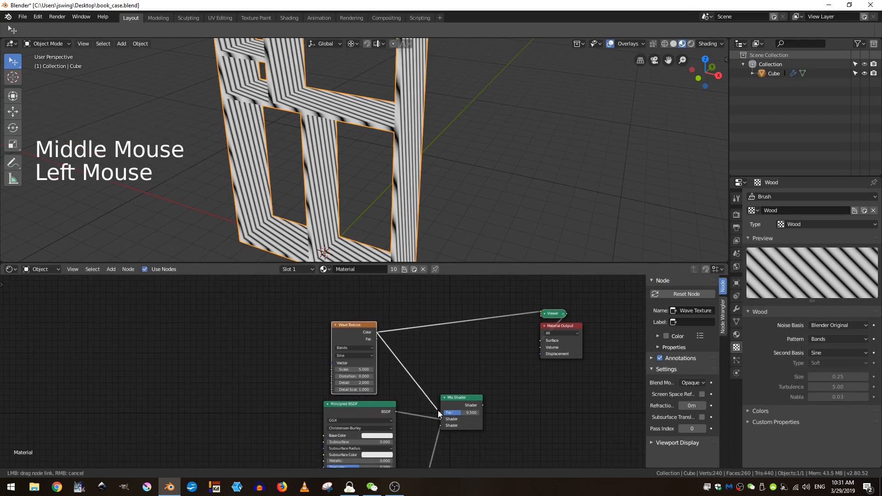
left_click_drag(438, 411, 440, 412)
left_click(465, 401, "ctrl+shift")
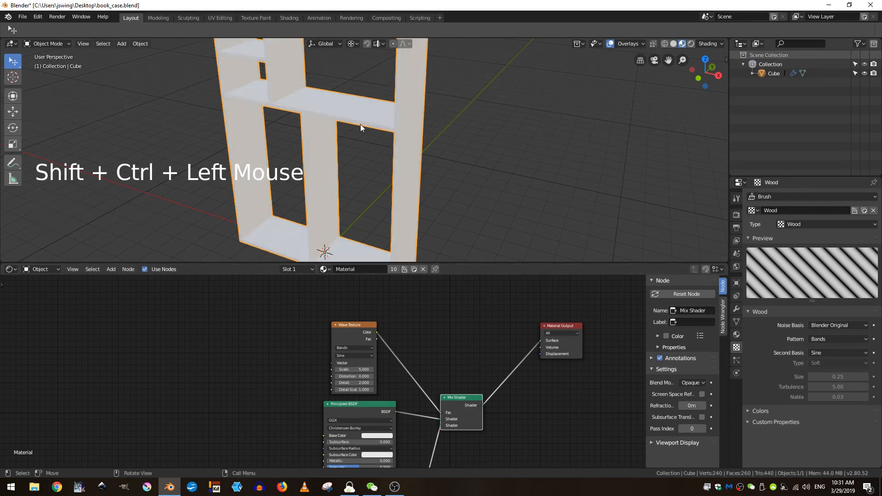
Set the upper Principled BSDF's base color to a dark brown with a value of about 0.37
middle_click_drag(402, 396, 397, 346)
scroll(394, 329, "down", 1)
left_click(382, 316)
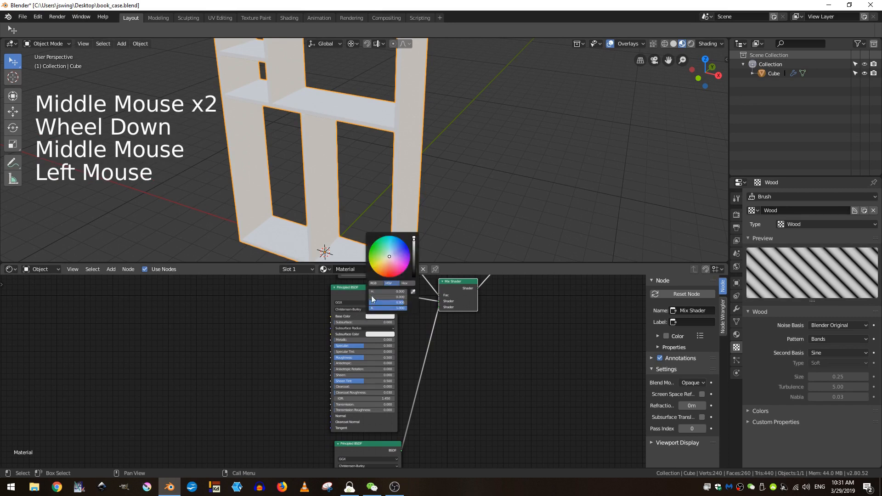
left_click(387, 267)
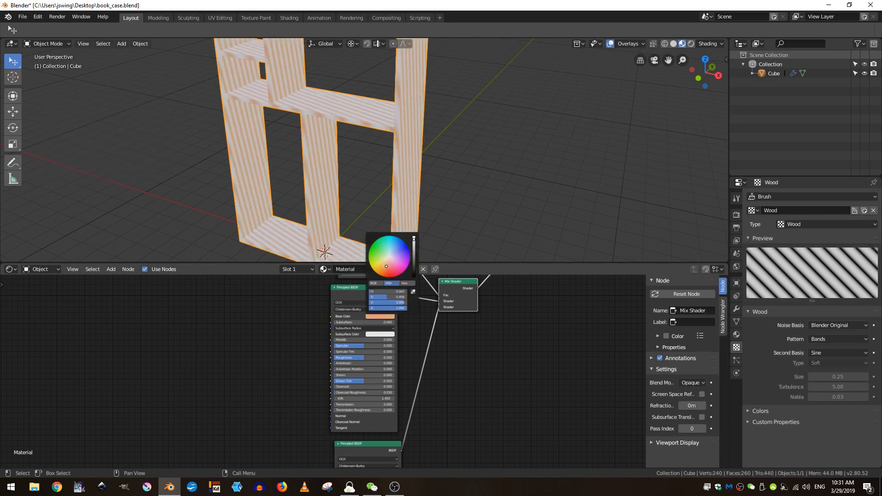
left_click_drag(386, 267, 382, 265)
left_click_drag(415, 241, 414, 262)
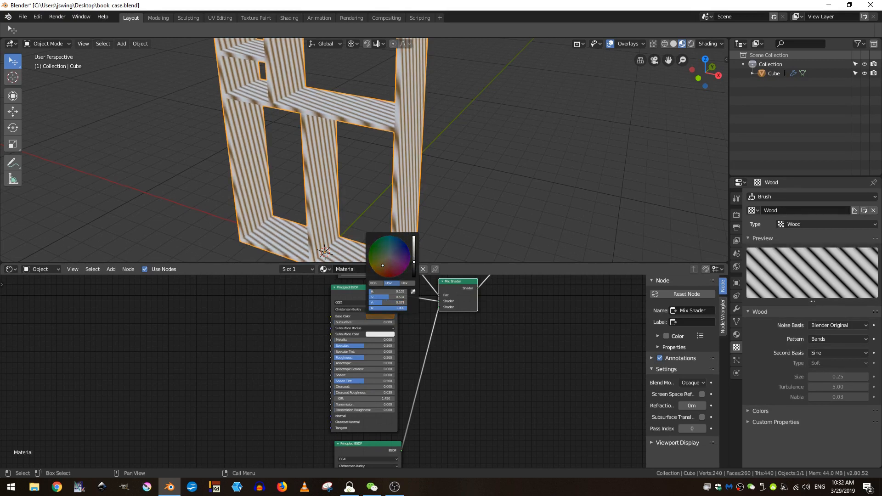
Display the upper Principled BSDF's base color as a hex code and copy it
left_click(408, 278)
left_click(394, 290)
key("ctrl")
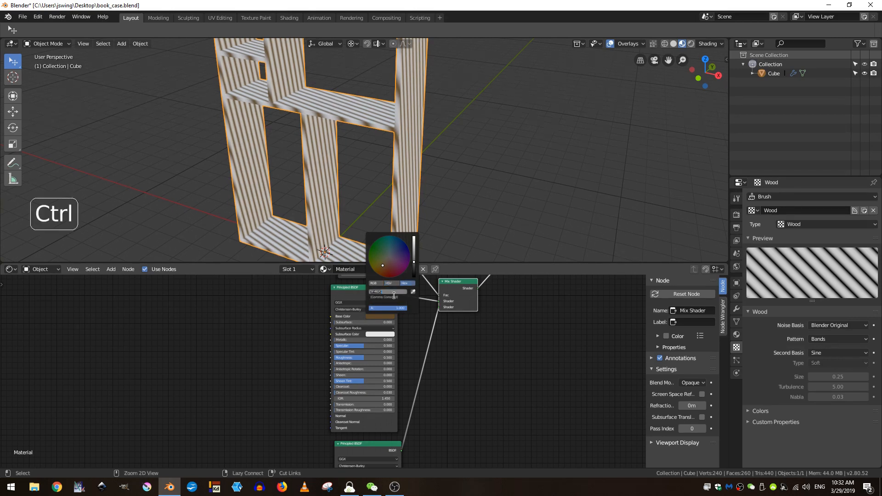
key("ctrl+c")
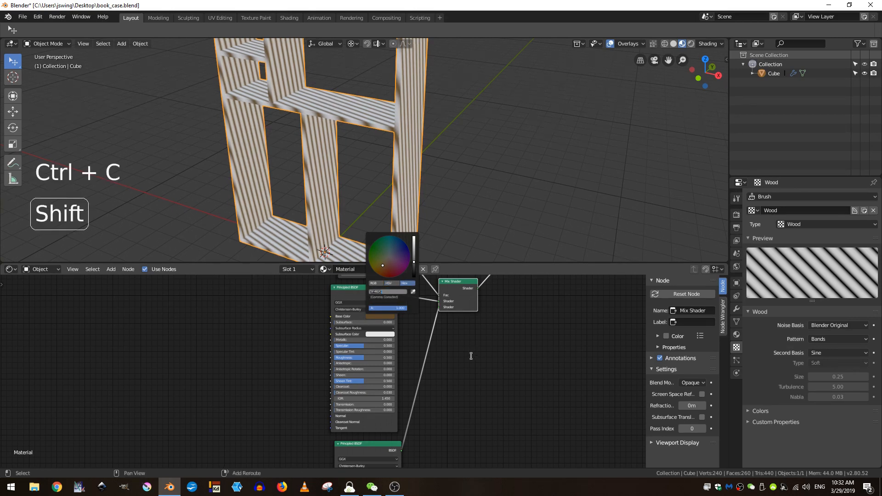
Paste the copied hex code into the lower Principled BSDF's base color and lighten it to a tan brown
middle_click_drag(442, 396, 406, 418, "shift")
left_click(406, 417)
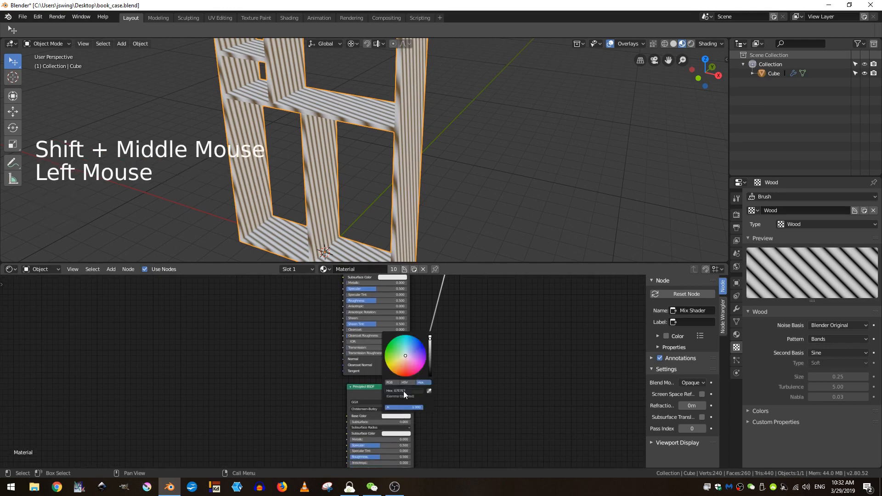
key("ctrl+v")
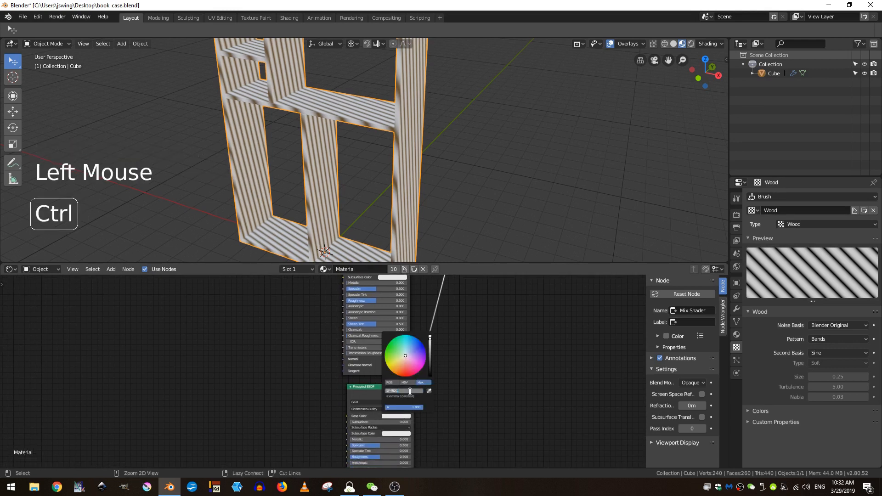
key("Return")
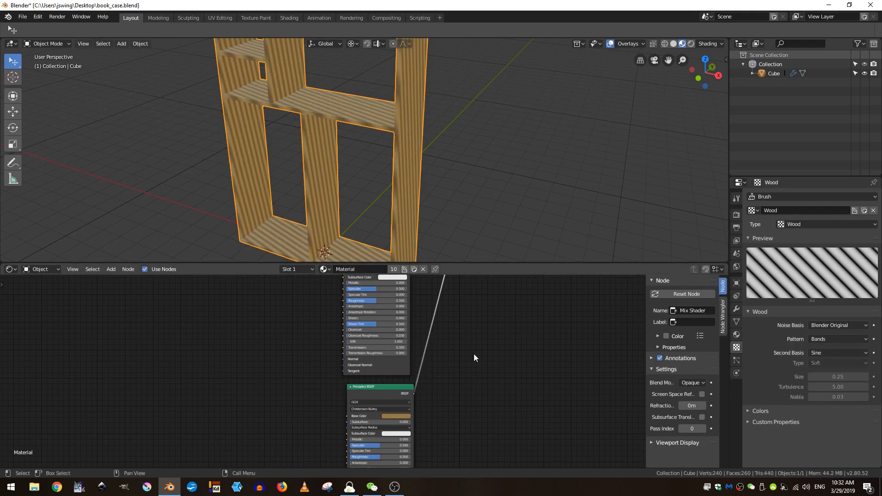
Add Texture Coordinate and Mapping nodes feeding the Wave Texture's Vector input
middle_click_drag(473, 368, 476, 441, "shift")
middle_click_drag(390, 275, 390, 364, "shift")
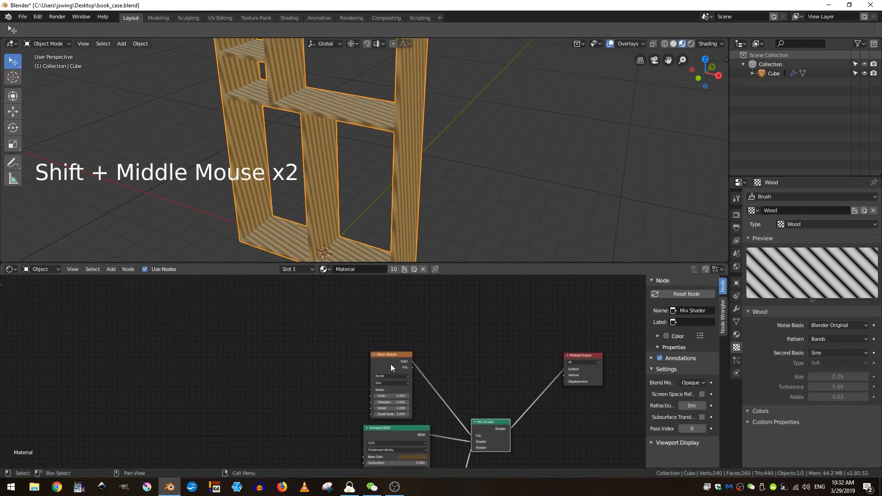
left_click(367, 358)
key("ctrl")
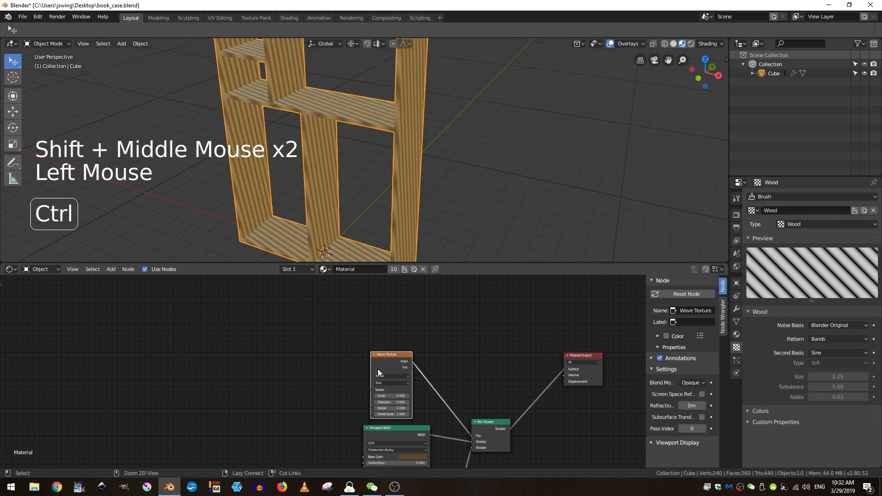
key("ctrl+t")
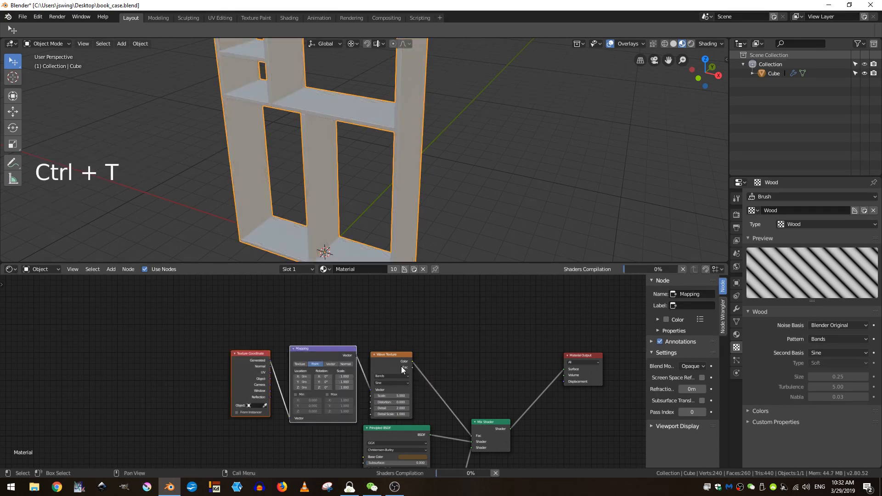
Set the Wave Texture's distortion to 15 and its scale to about 42.6
scroll(367, 386, "up", 4)
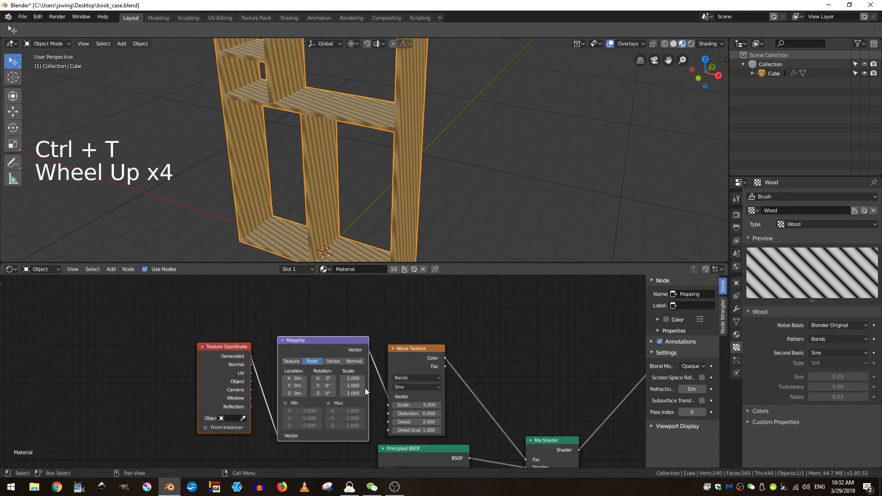
middle_click_drag(230, 350, 181, 296)
scroll(367, 349, "up", 3)
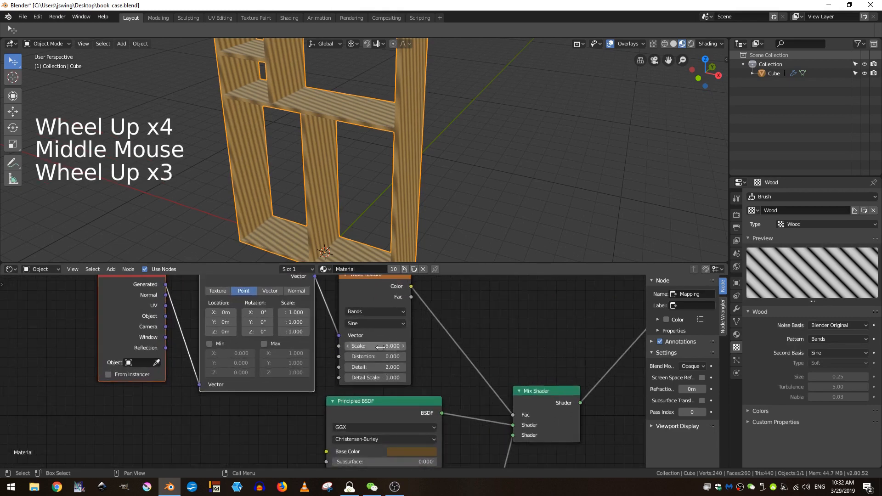
left_click(403, 346)
left_click_drag(386, 346, 398, 346)
scroll(413, 361, "up", 4)
middle_click_drag(446, 385, 423, 385)
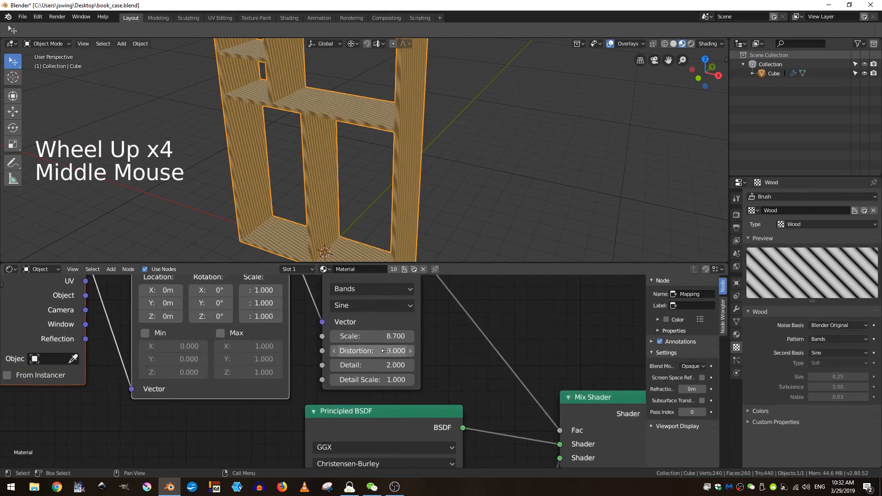
left_click_drag(386, 351, 456, 350)
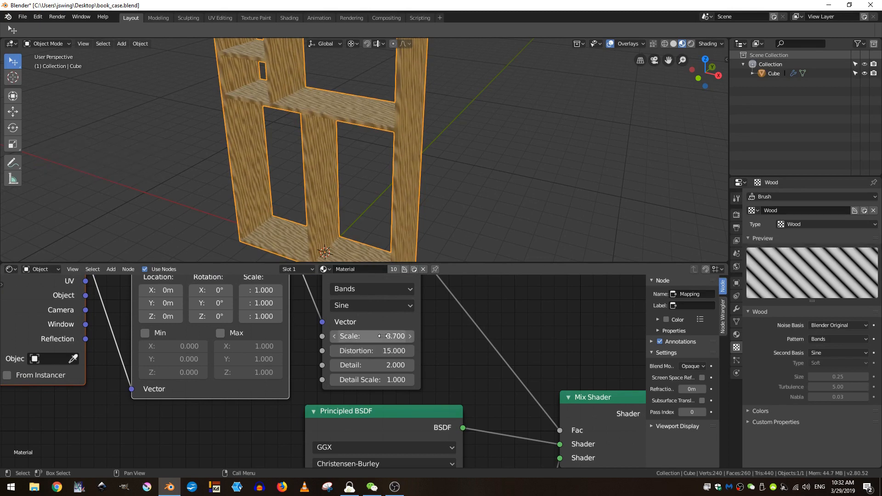
left_click_drag(372, 335, 405, 336)
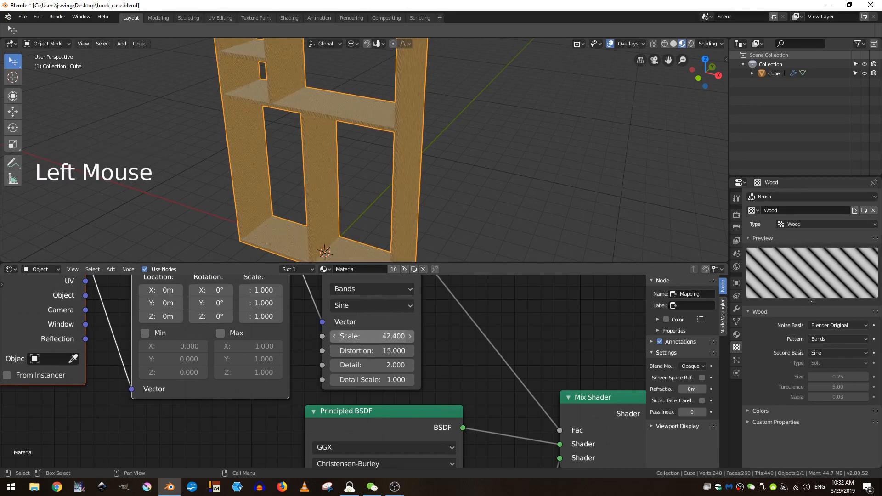
Set the Wave Texture's detail to 4.7 and change its wave type from Bands to Rings
middle_click_drag(322, 161, 340, 151)
middle_click_drag(413, 367, 414, 349, "ctrl")
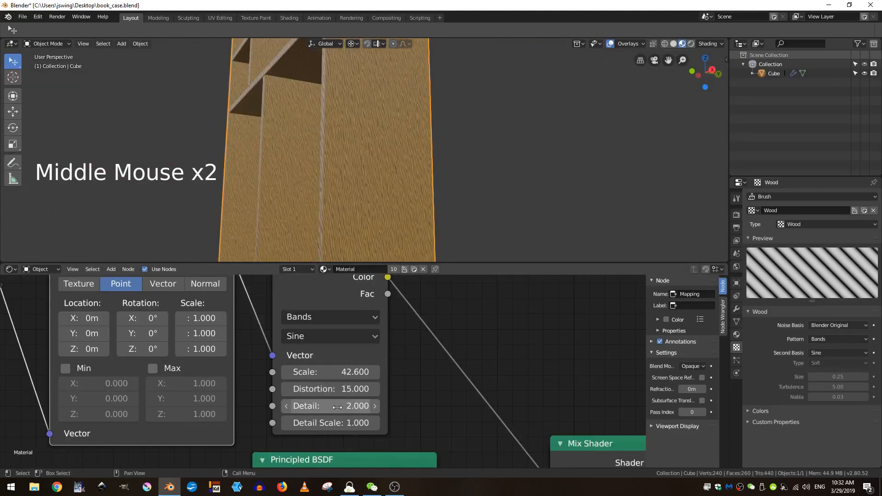
left_click_drag(330, 406, 350, 423)
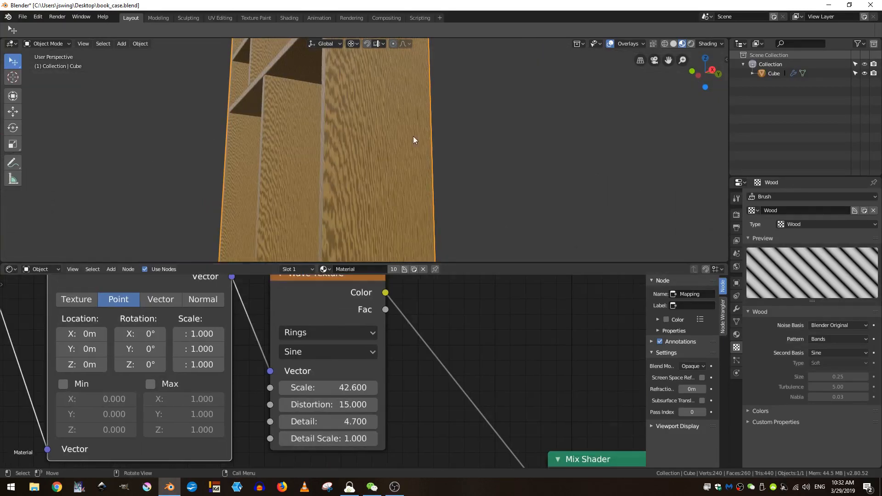
Change the Wave Texture's wave profile from Sine to Saw
middle_click_drag(412, 136, 391, 159)
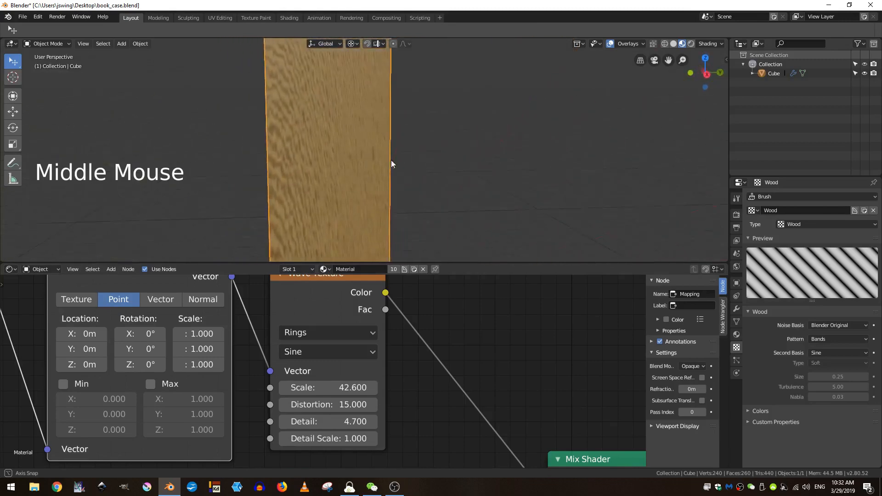
scroll(429, 164, "down", 3)
scroll(321, 368, "down", 3)
left_click(293, 380)
left_click(278, 406)
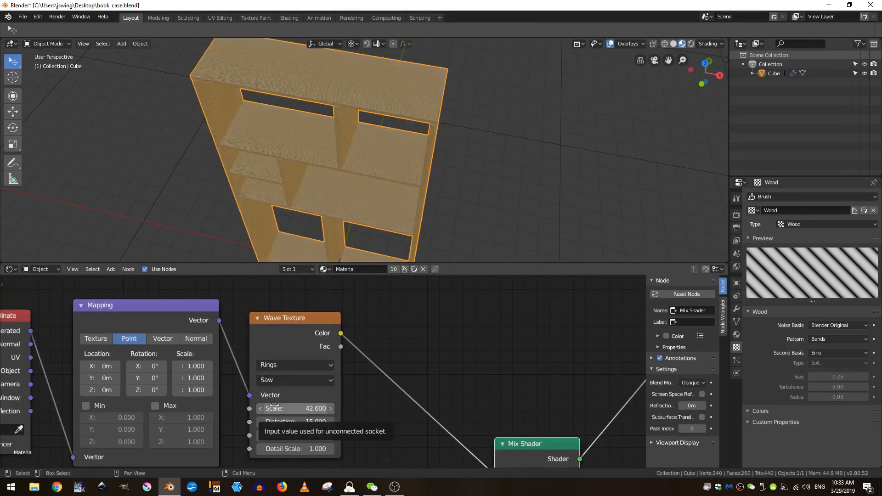
Examine the wood grain on the shelf unit up close and from several sides
scroll(324, 62, "up", 5)
middle_click_drag(325, 62, 459, 138, "shift")
scroll(401, 169, "down", 7)
middle_click_drag(459, 138, 537, 144)
scroll(514, 155, "up", 3)
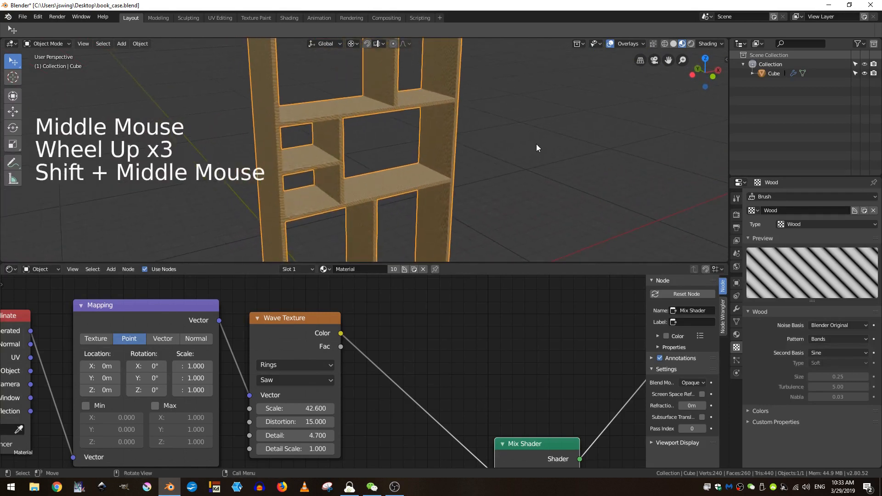
middle_click_drag(488, 164, 440, 150)
scroll(440, 150, "down", 3)
middle_click_drag(443, 195, 360, 68, "shift")
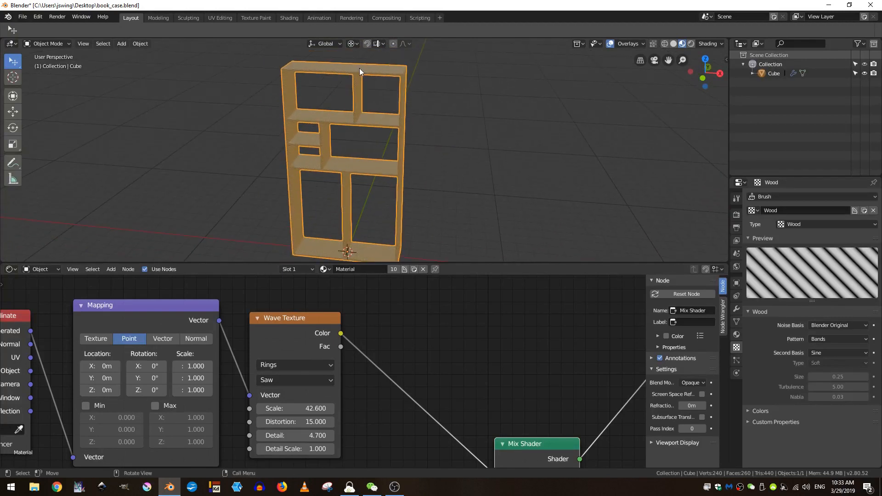
Select the shelf unit and apply its Bevel modifier
left_click(385, 80)
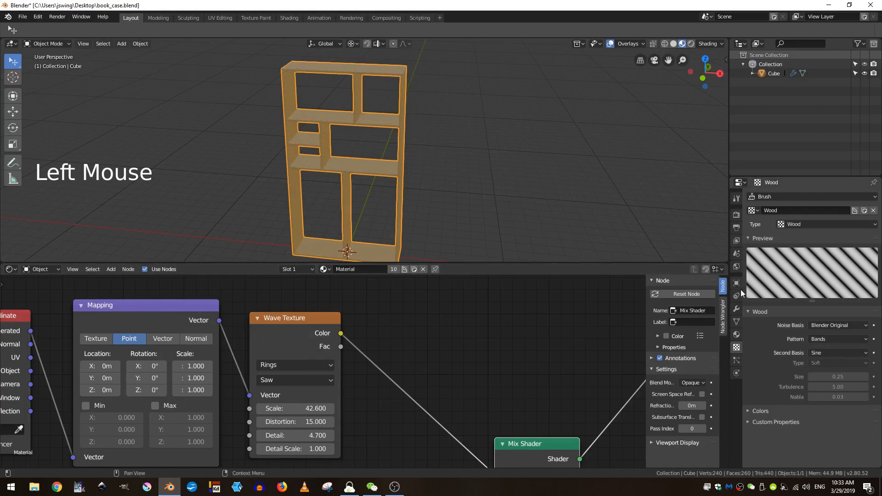
left_click(737, 311)
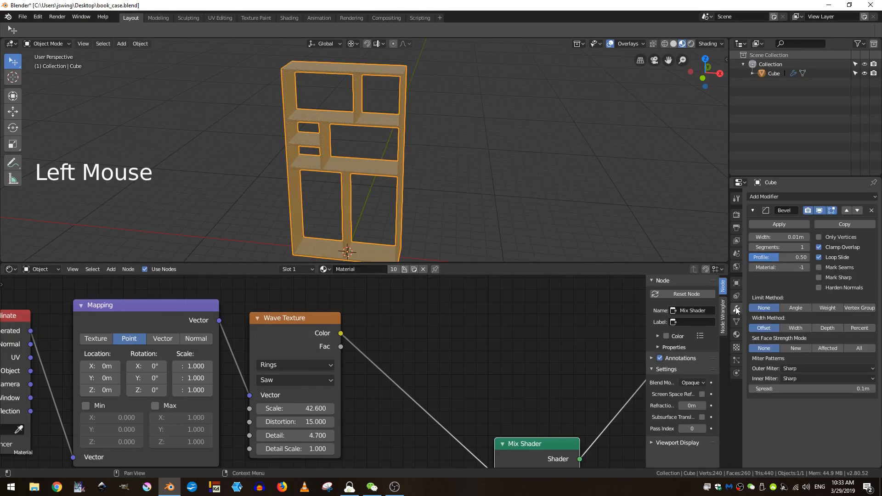
left_click(772, 222)
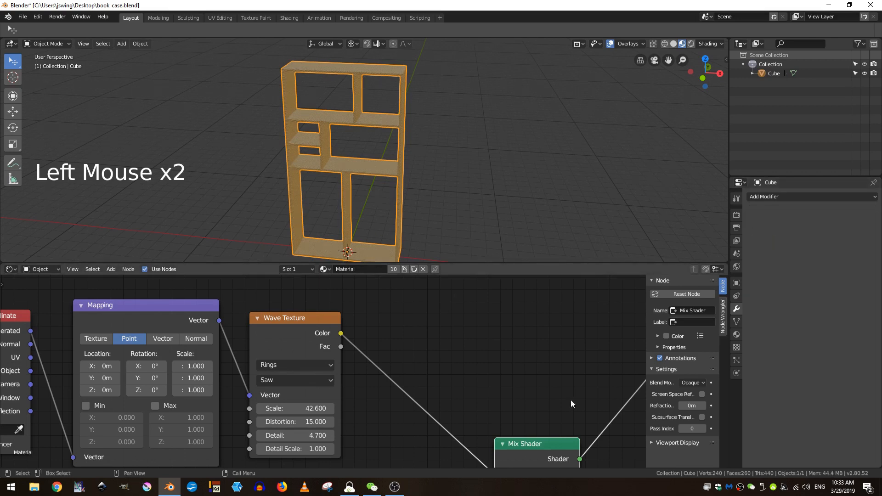
Close the node editor so the 3D viewport takes its space, and show the whole deselected shelf unit
scroll(346, 294, "down", 4)
right_click(243, 263)
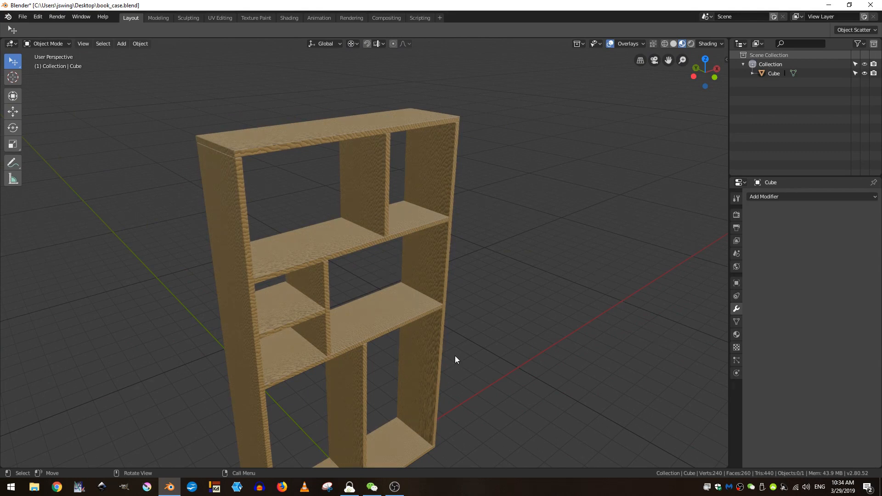
middle_click_drag(454, 356, 476, 335, "shift")
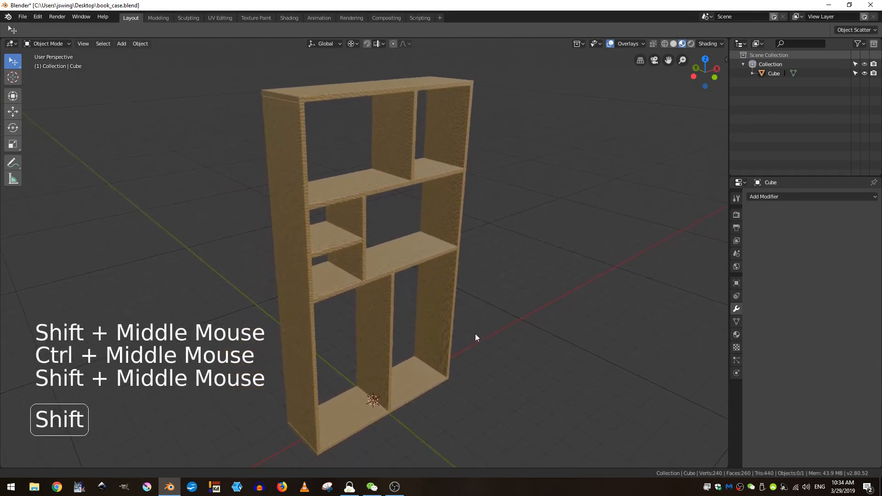